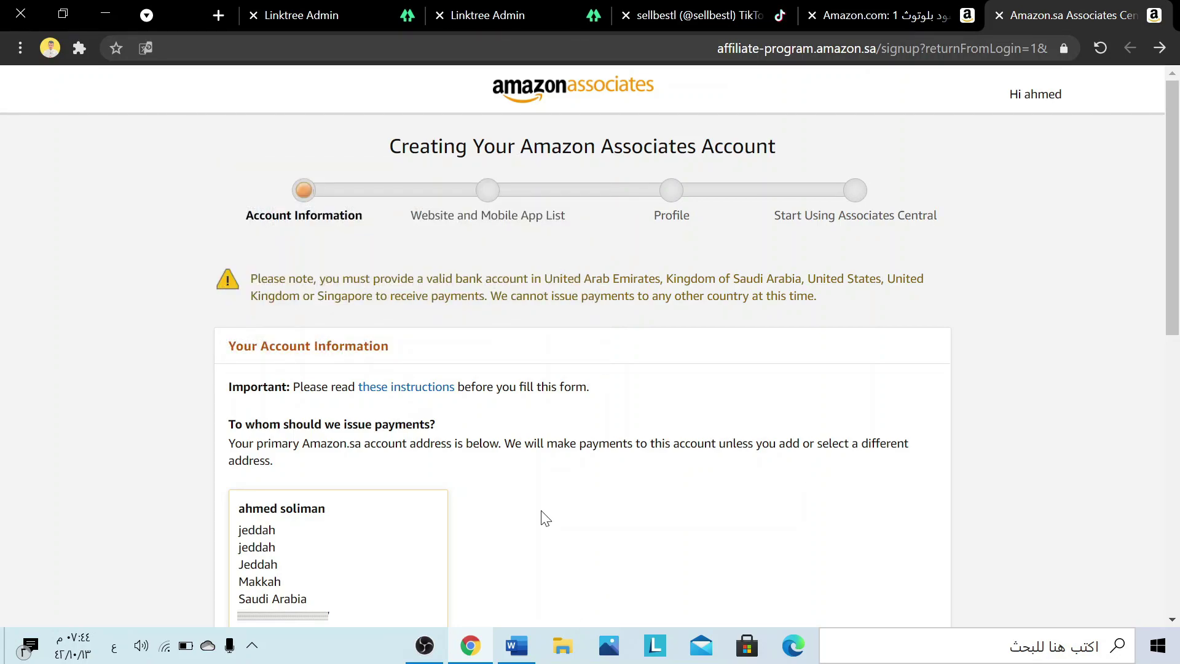
Answer No to being a U.S. person for tax purposes and proceed to the website and mobile app list
scroll(543, 518, "down", 10)
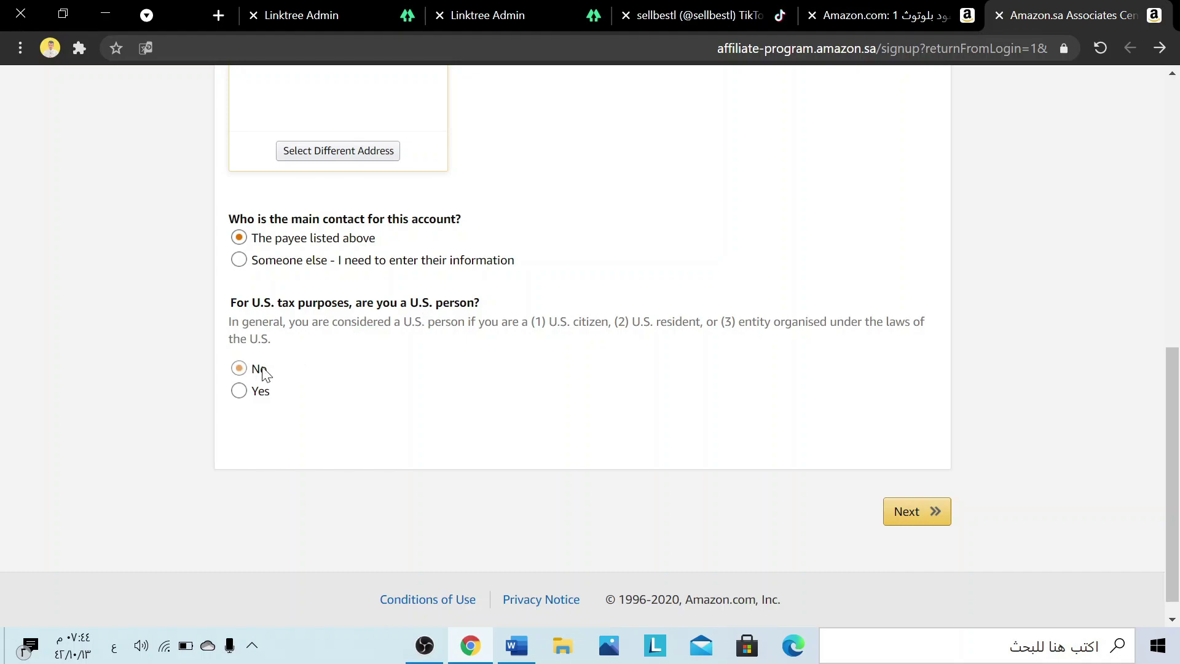
left_click(239, 369)
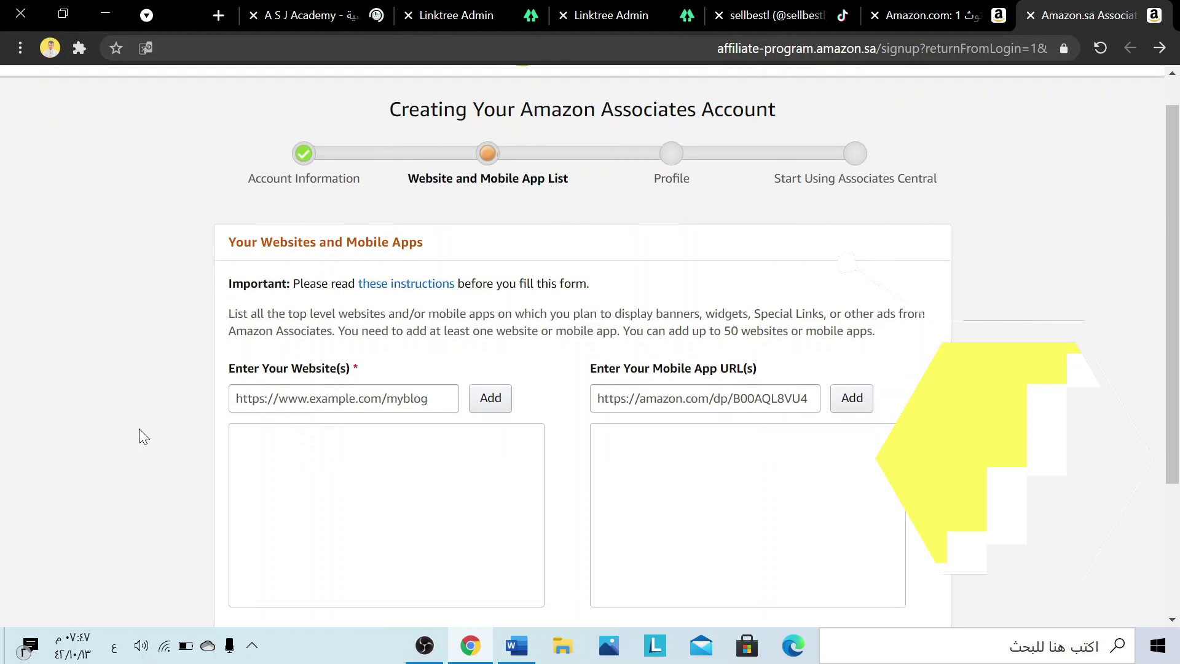
left_click(311, 408)
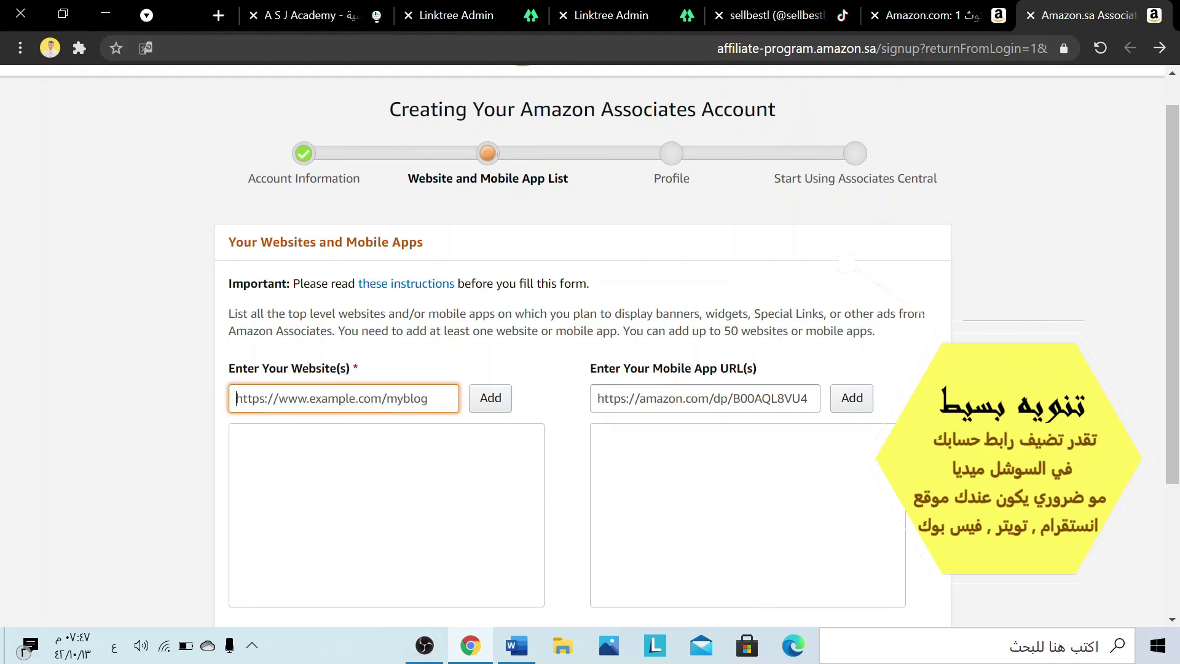
type("https://asj-academy.com/")
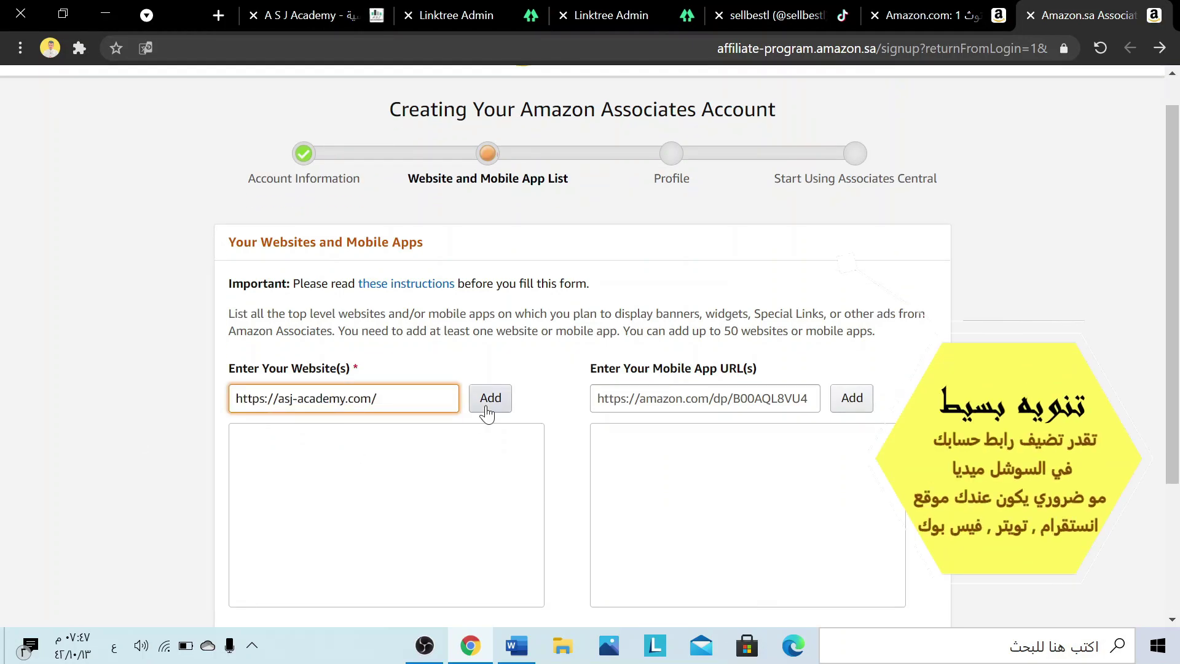
left_click(489, 406)
scroll(246, 529, "down", 2)
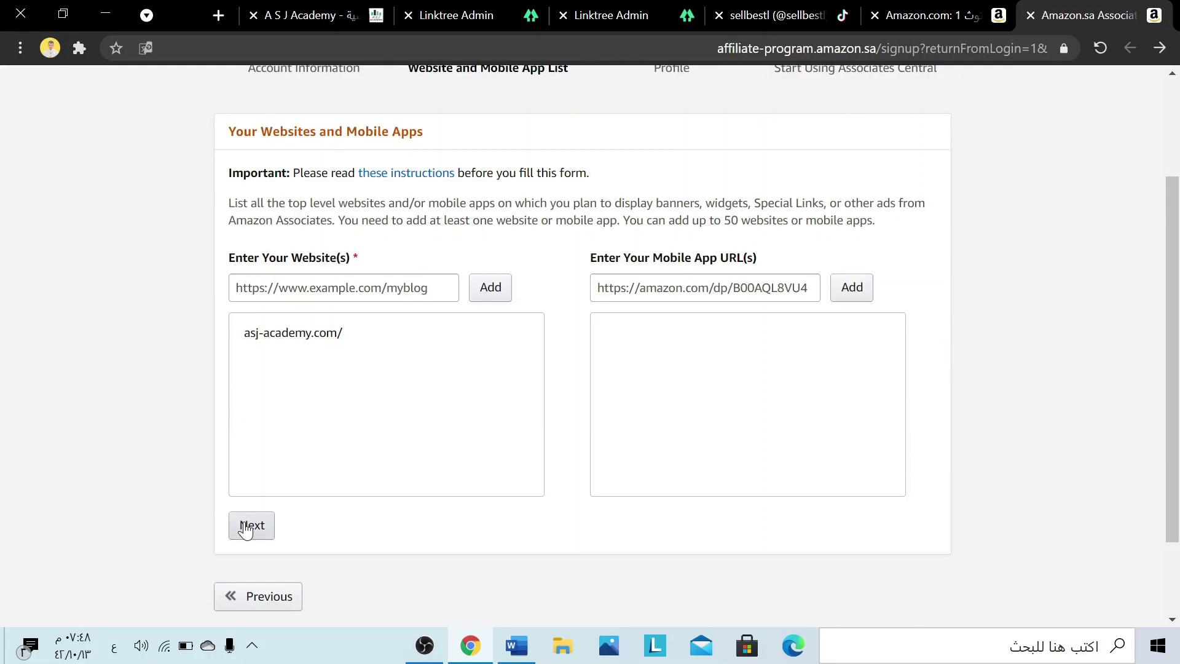
left_click(249, 526)
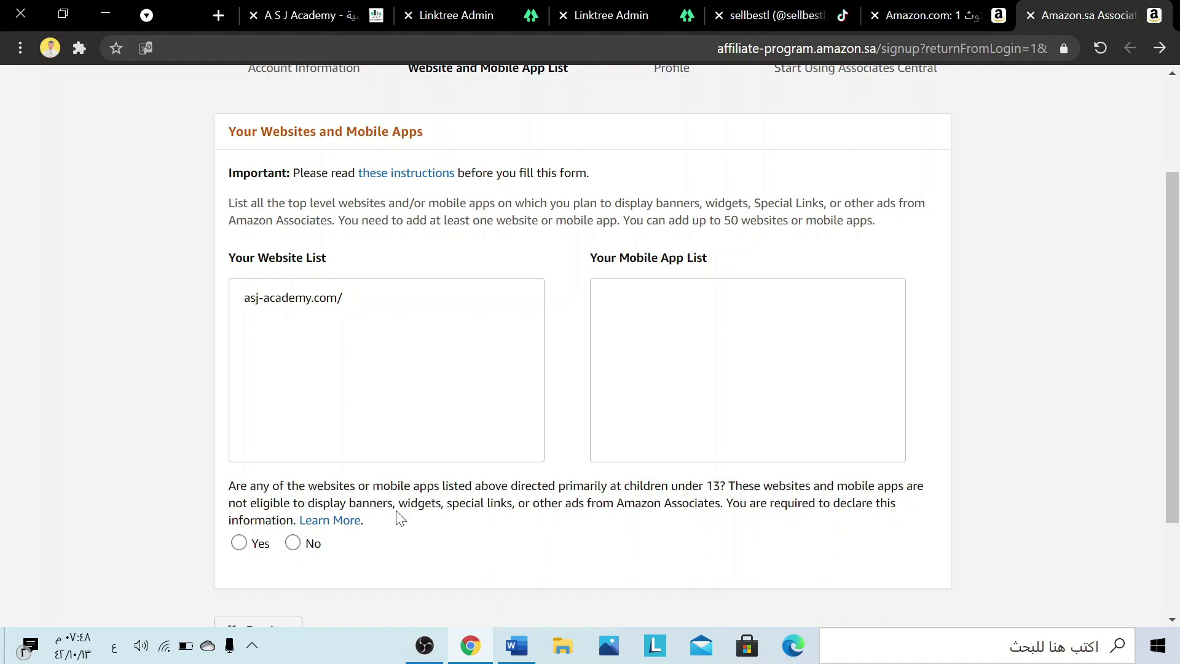
Declare that none of the listed websites is directed primarily at children under 13 and confirm to reach the profile form
double_click(687, 485)
left_click(294, 544)
left_click(261, 589)
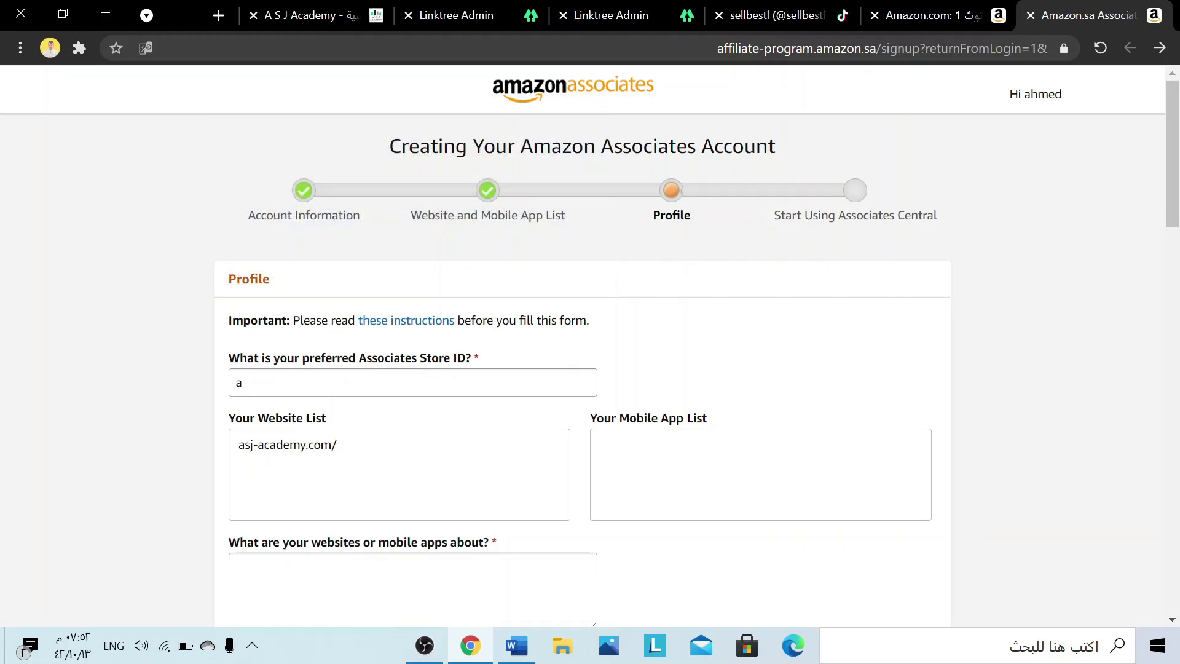
Enter the preferred Associates Store ID in the profile form
left_click(412, 382)
type("hmed")
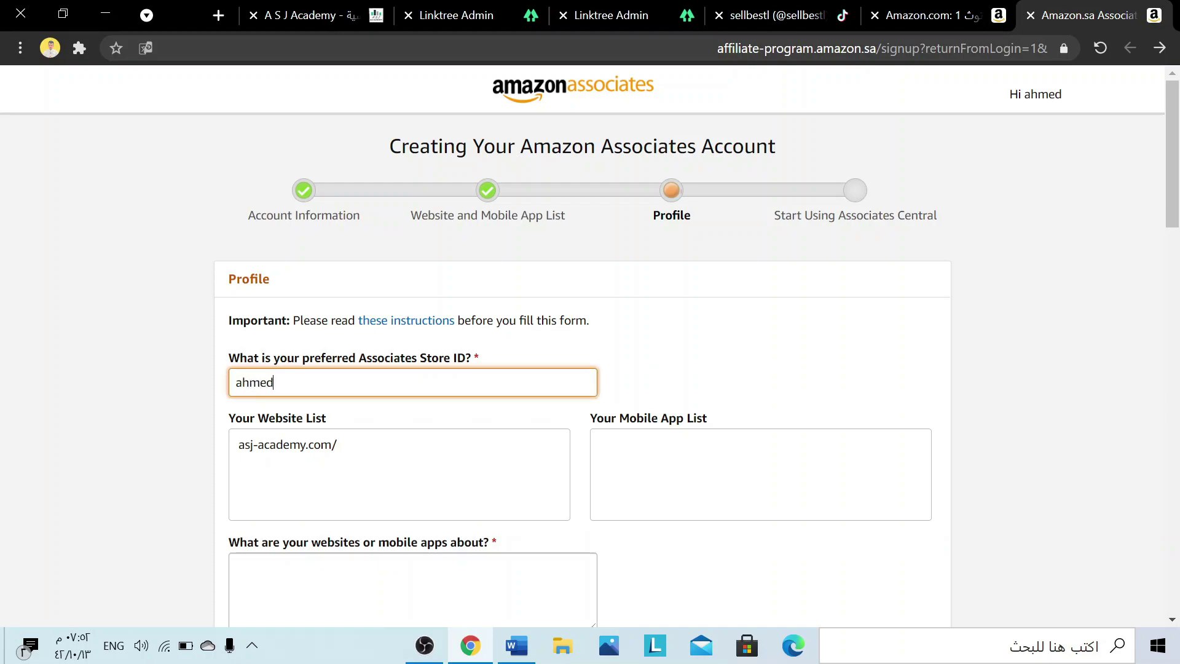
type("1233")
left_click(212, 359)
Describe what the websites or mobile apps are about as "Social Media"
scroll(212, 359, "down", 3)
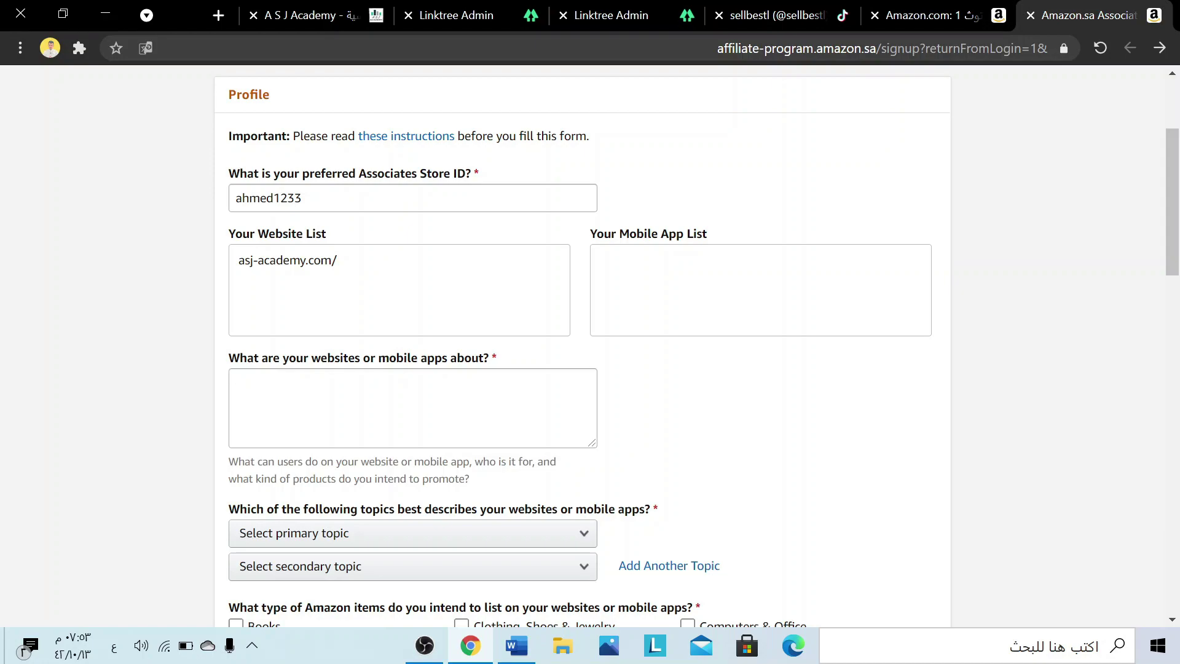
left_click(234, 378)
type("بم")
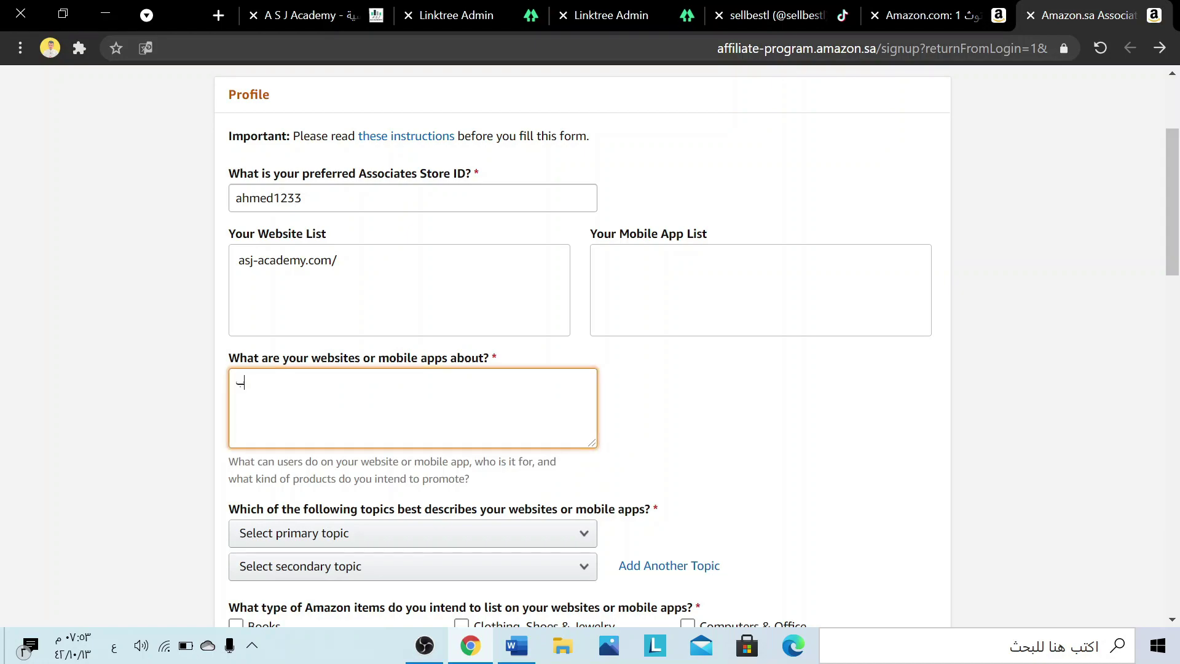
key("BackSpace")
key("BackSpace")
key("alt+shift")
type("for")
key("BackSpace")
key("BackSpace")
key("BackSpace")
type("Social Media")
left_click(143, 387)
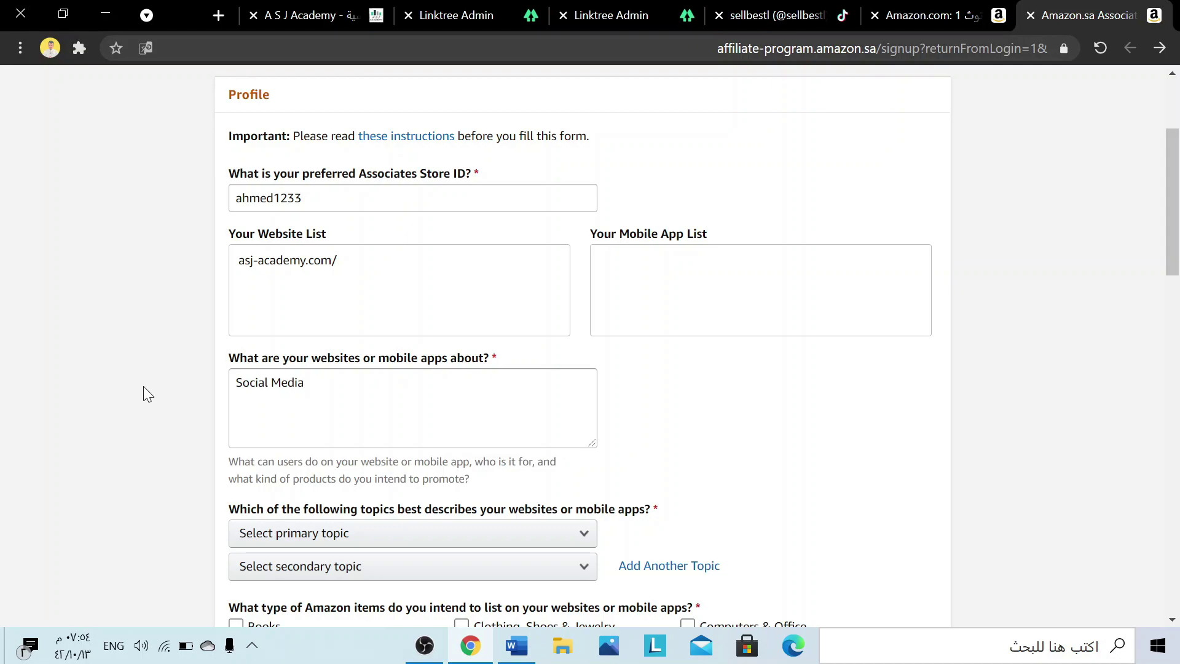
Choose Gaming as the primary topic and Computers/Software/Technology as the secondary topic of the website
scroll(143, 386, "down", 1)
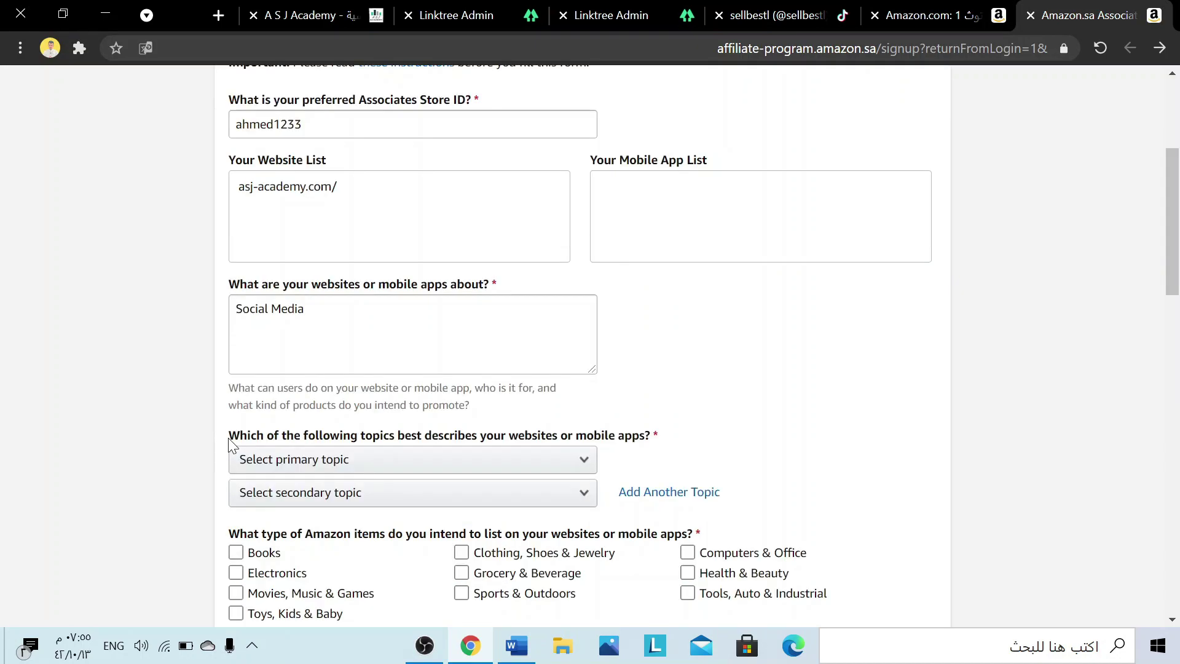
left_click(310, 461)
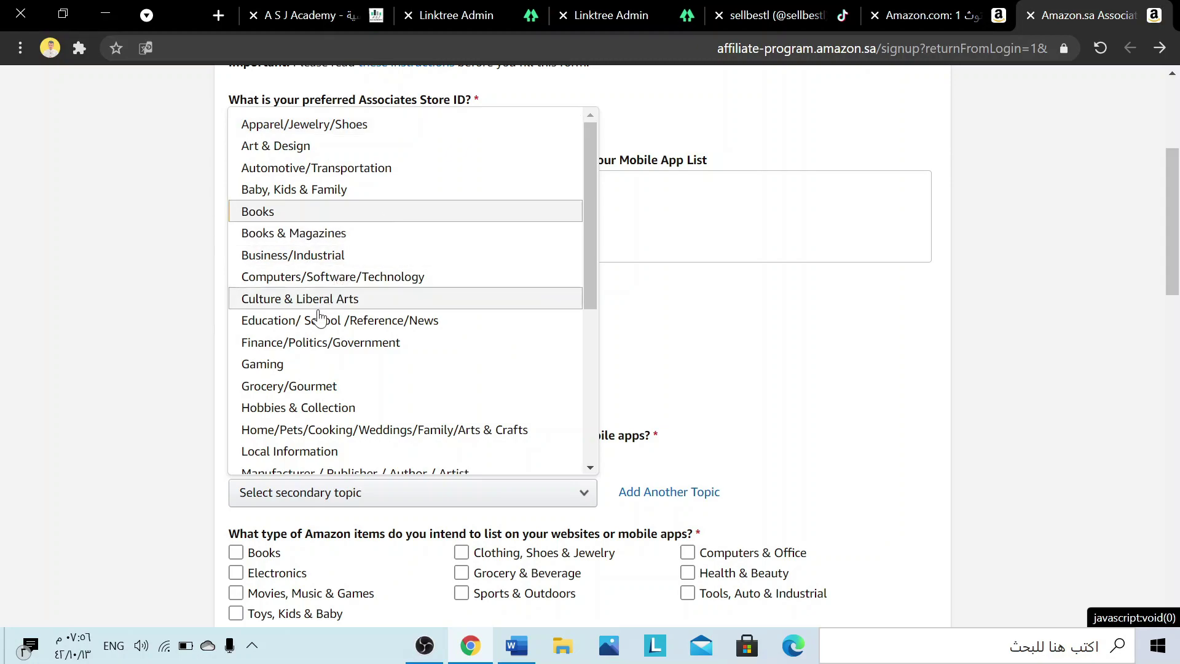
left_click(282, 365)
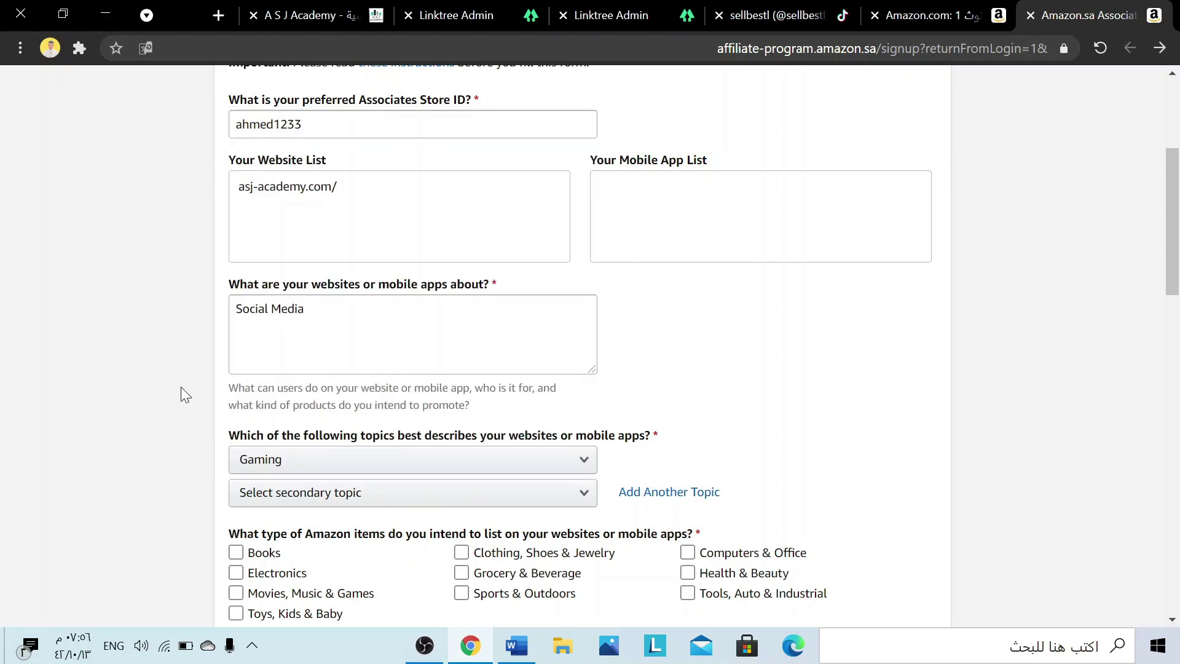
scroll(181, 387, "down", 1)
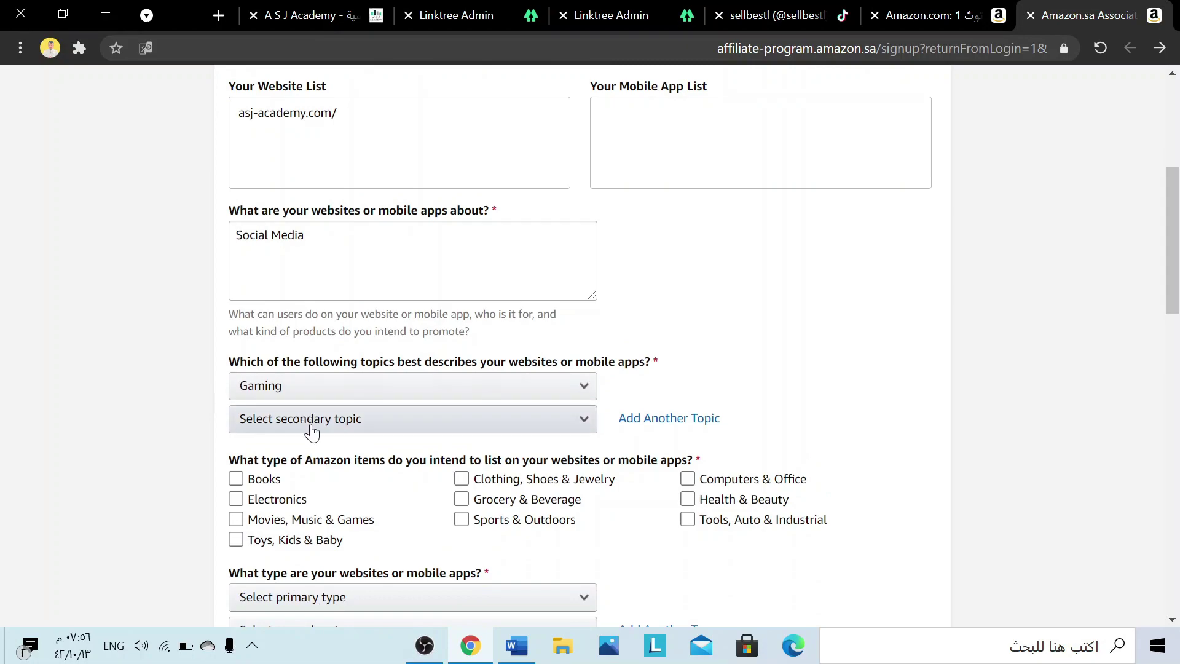
left_click(312, 427)
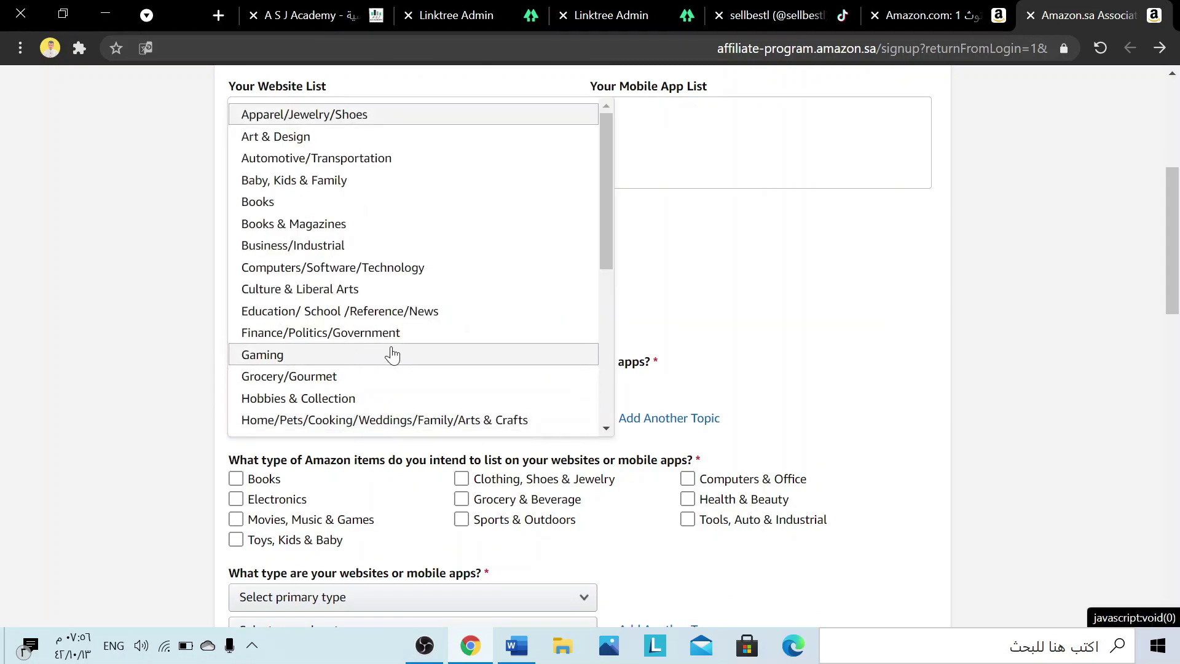
left_click(281, 269)
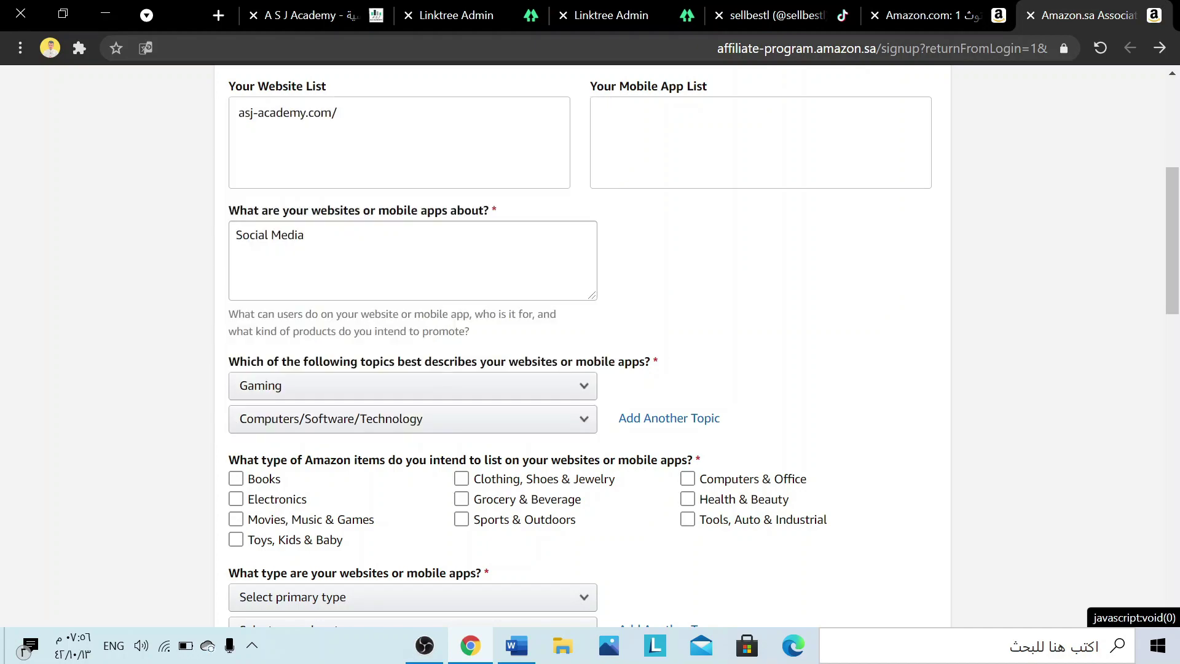
Select Books, Sports & Outdoors, and Computers & Office as the types of Amazon items to list
scroll(66, 385, "down", 2)
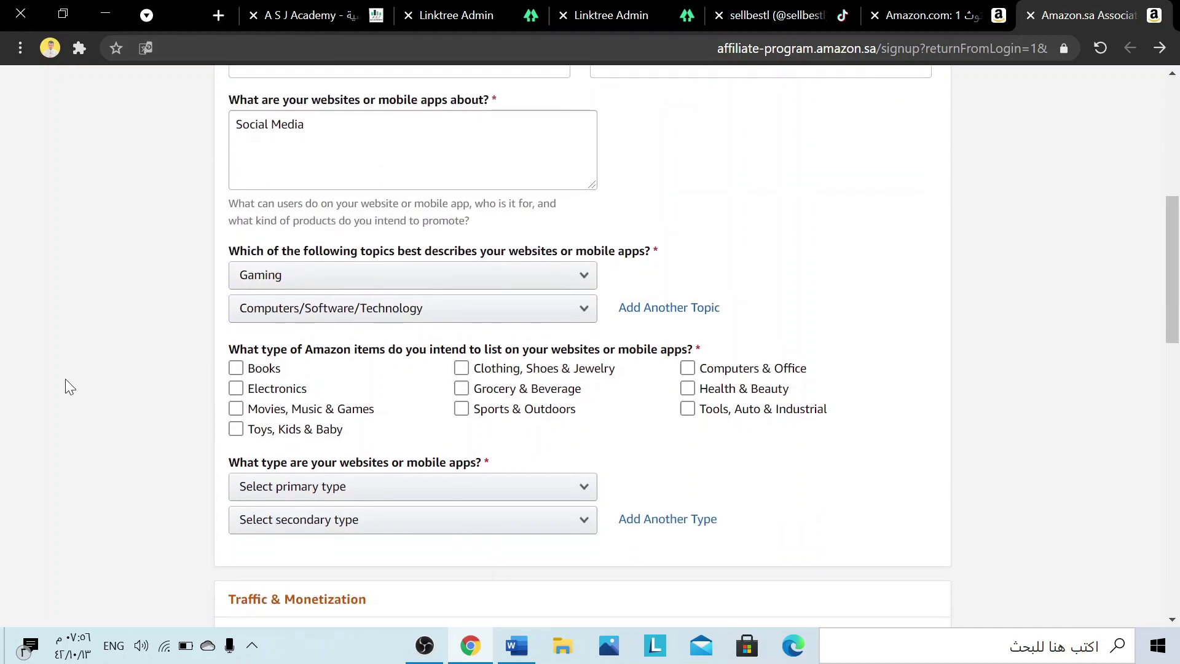
scroll(66, 386, "down", 1)
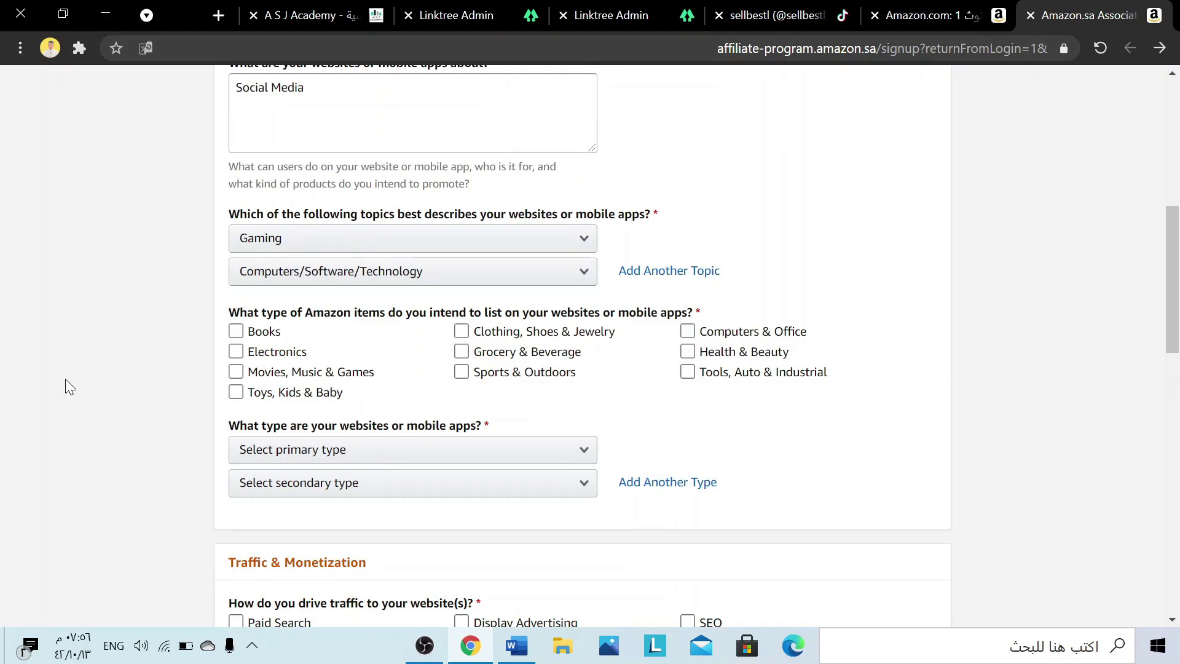
key("r")
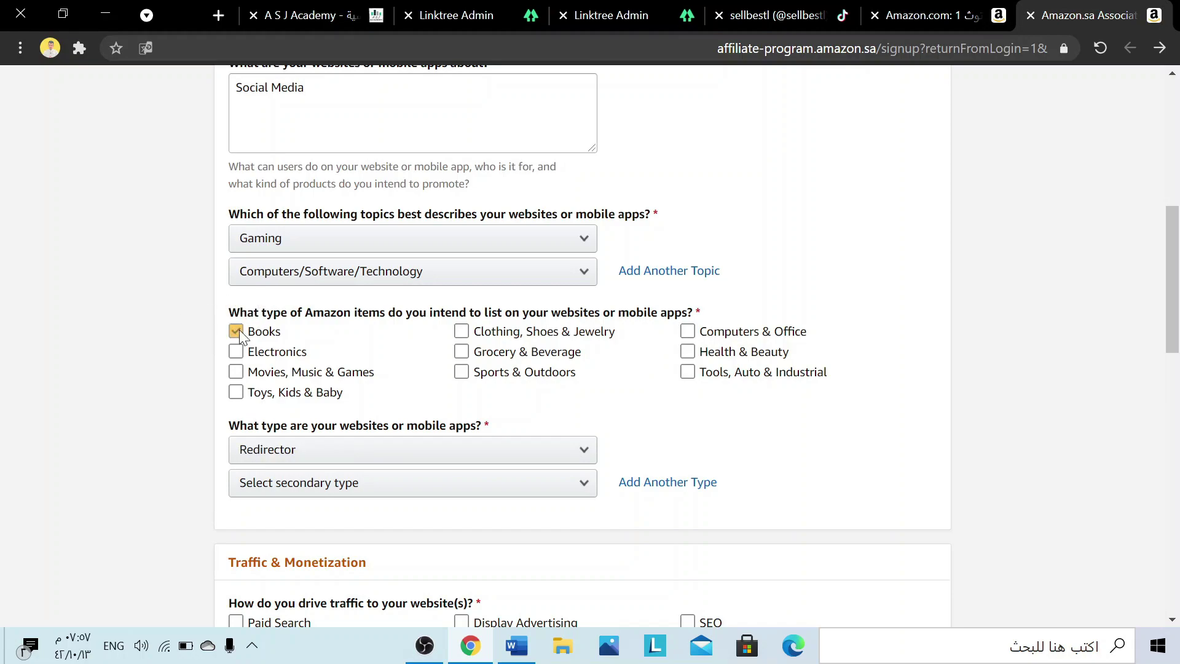
left_click(464, 348)
left_click(697, 333)
Set the primary website type to Blog and the secondary type to Content or Niche Website
left_click(446, 456)
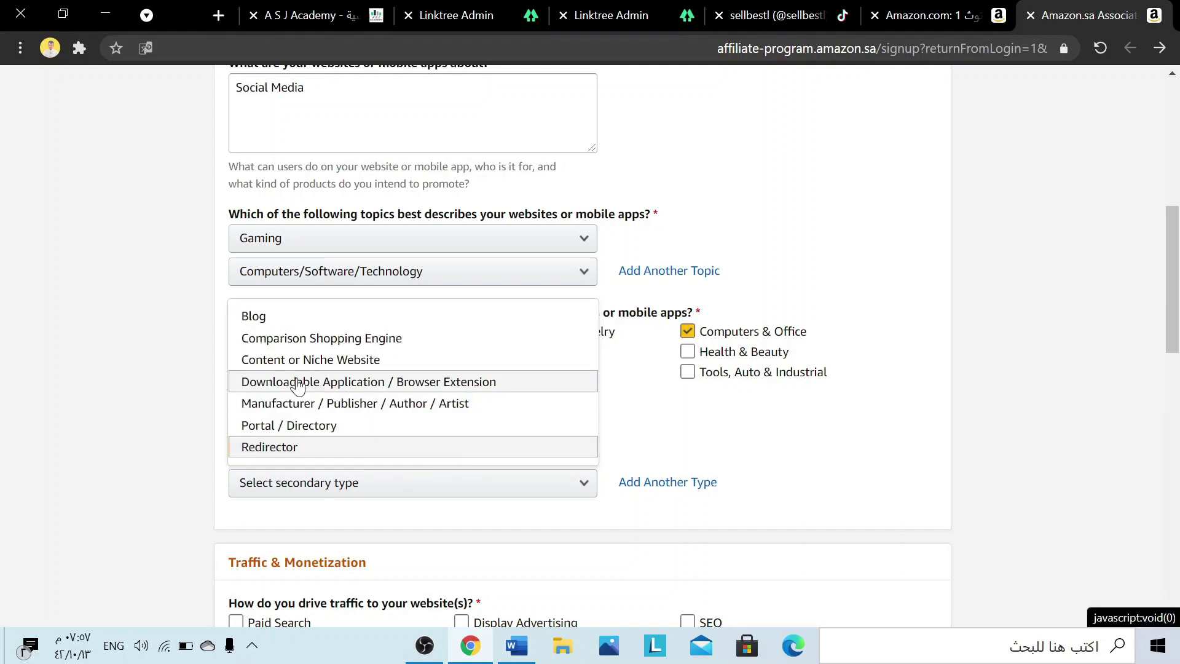
left_click(252, 316)
scroll(183, 458, "down", 1)
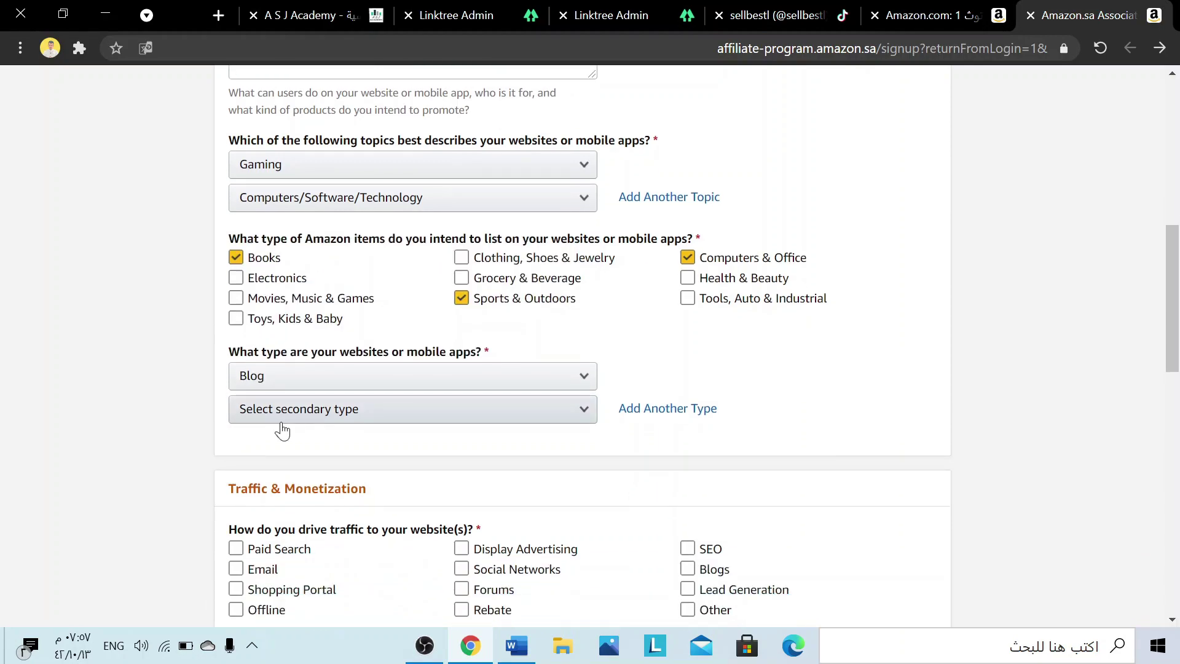
left_click(281, 421)
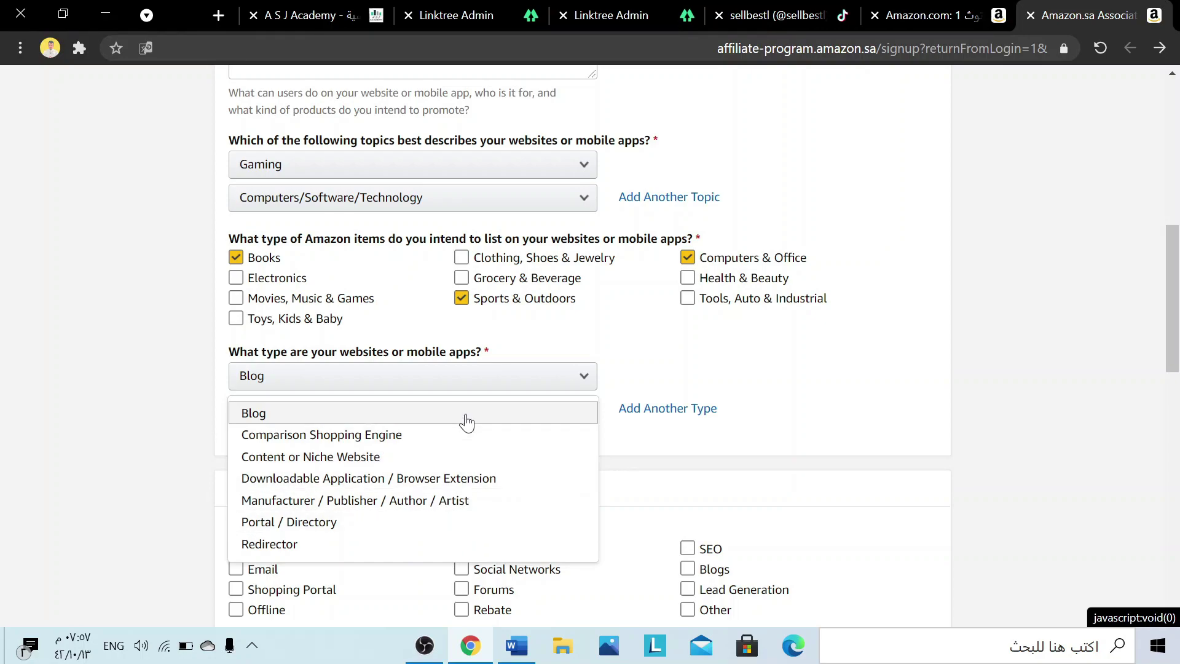
left_click(391, 456)
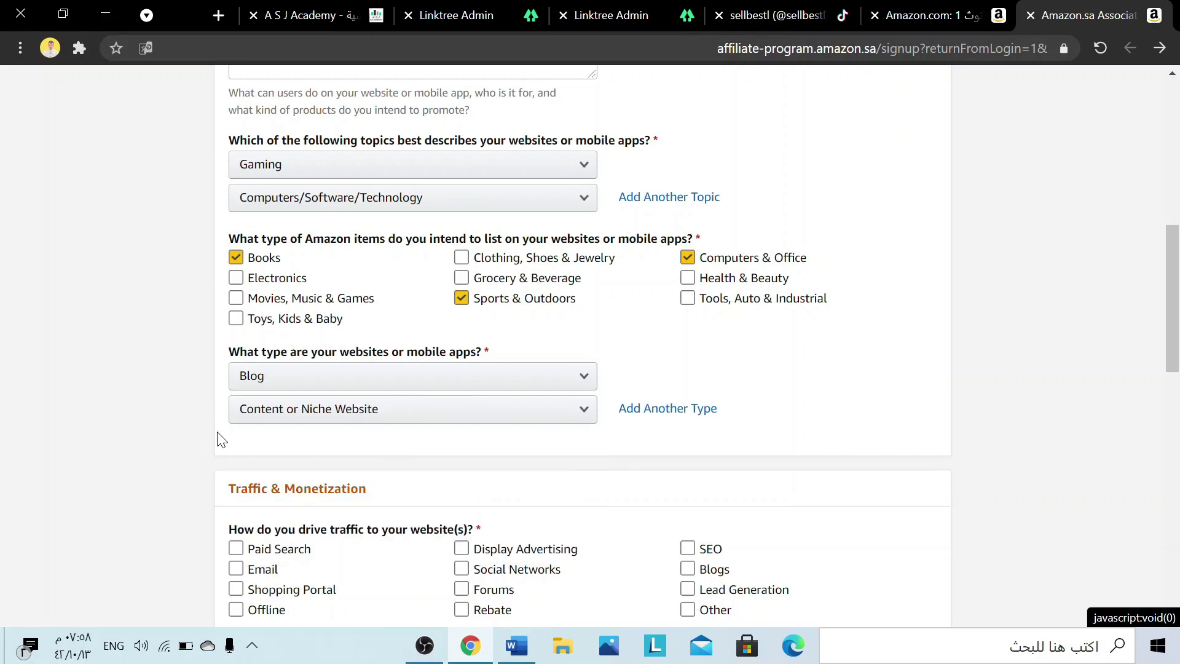
Select Social Networks and Email as the ways of driving traffic to the website
scroll(129, 405, "down", 2)
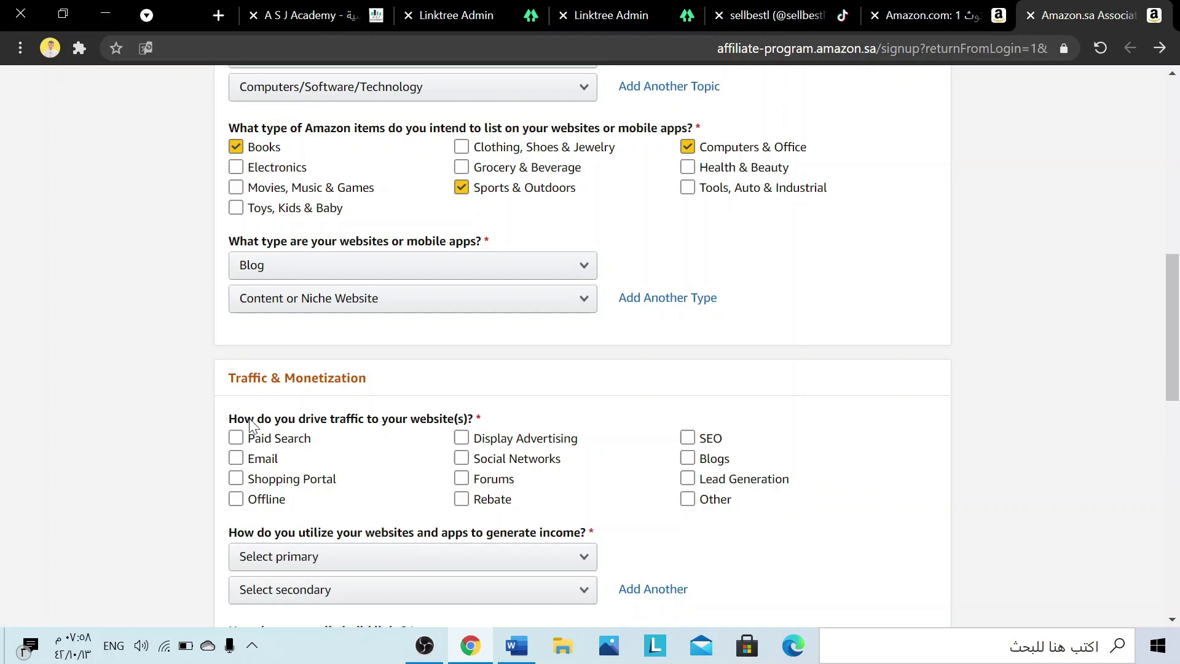
left_click(252, 437)
left_click(252, 437)
left_click(462, 459)
left_click(308, 461)
Set the income methods to E-commerce/Online Retail as primary and Other Affiliate Programs as secondary
scroll(137, 467, "down", 2)
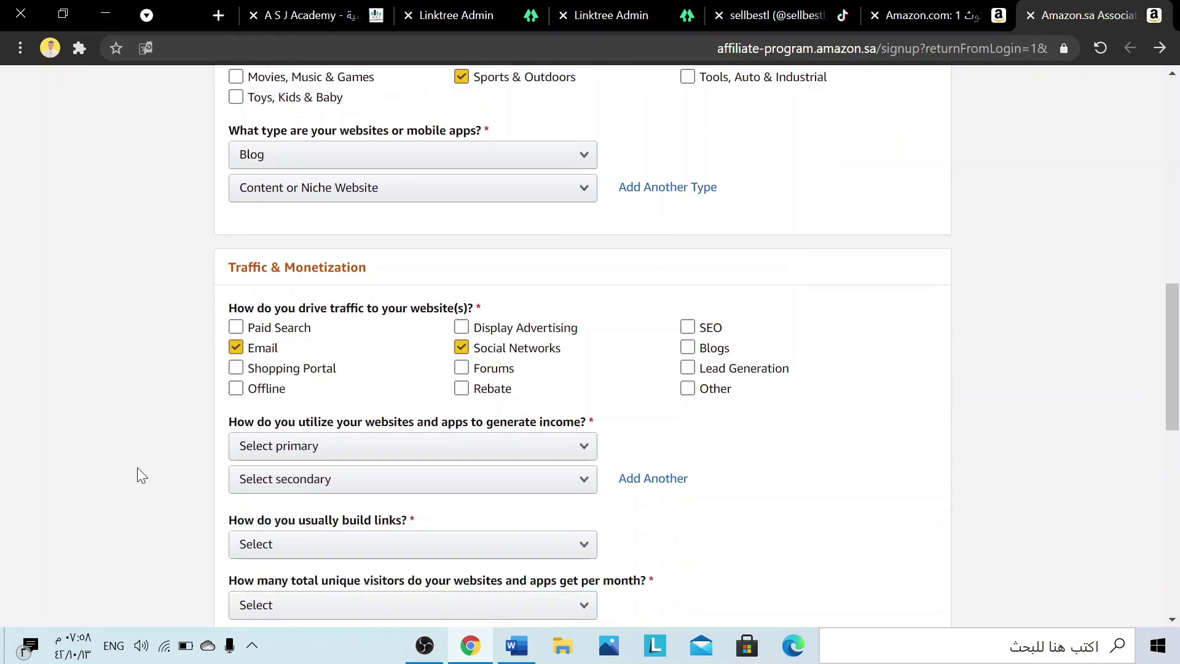
scroll(138, 467, "down", 1)
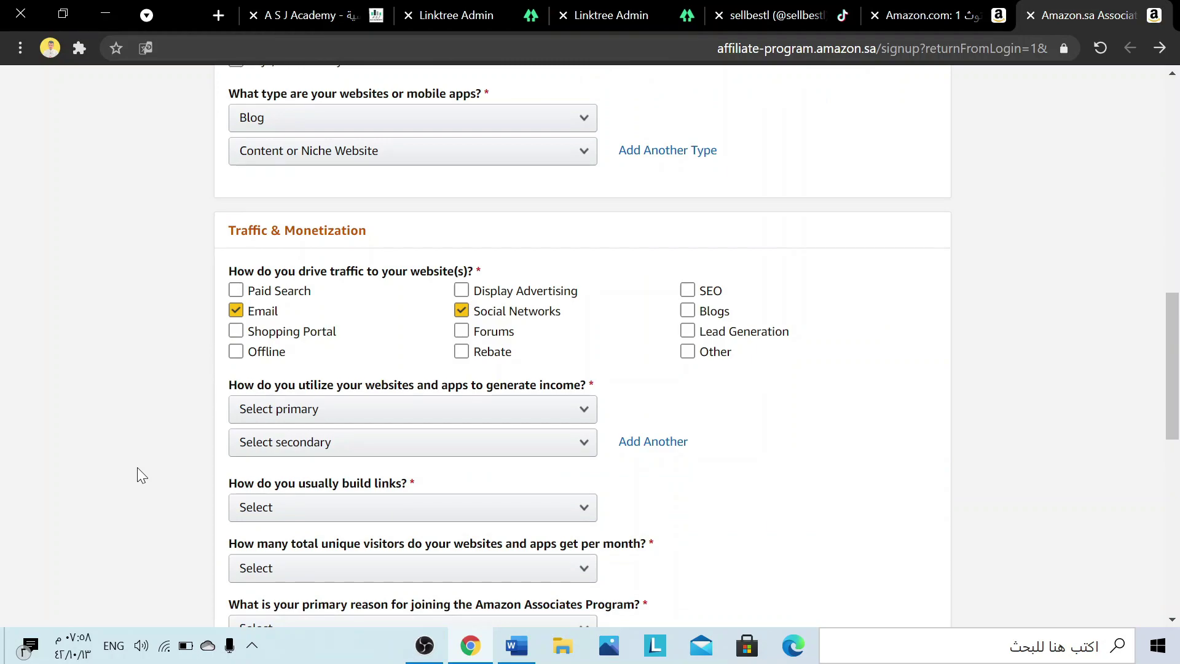
left_click(282, 413)
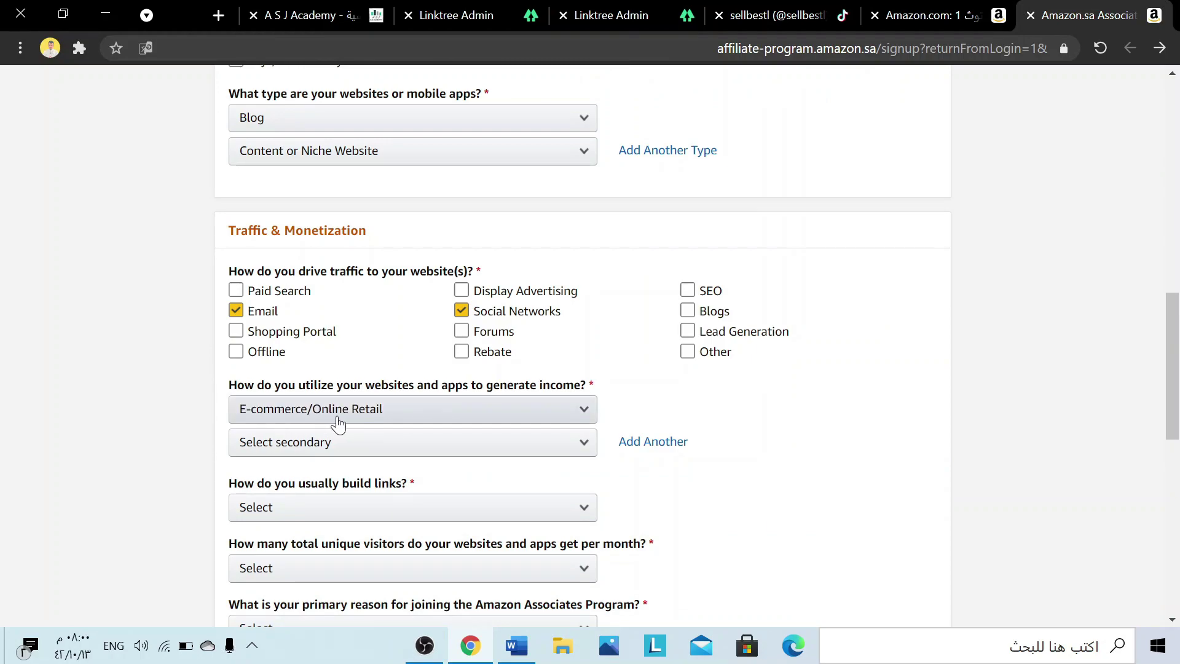
left_click(324, 456)
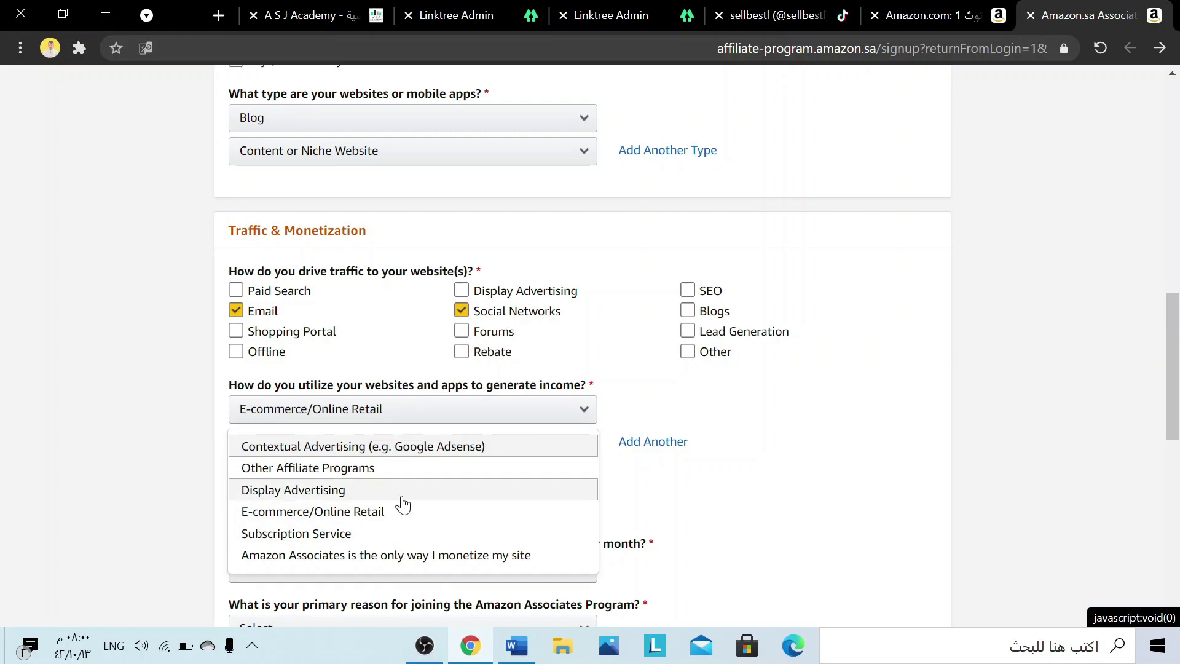
left_click(308, 467)
Choose Blog Editor (e.g. Blogger, Wordpress, Typepad) as the usual way of building links
scroll(162, 467, "down", 2)
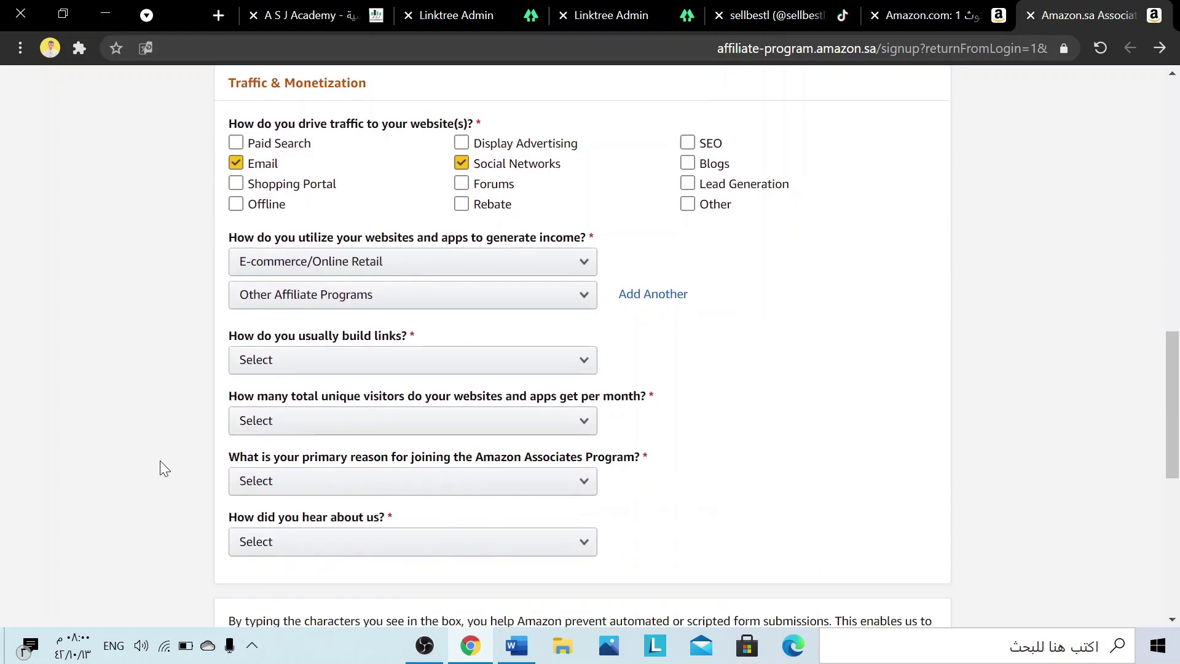
left_click(313, 372)
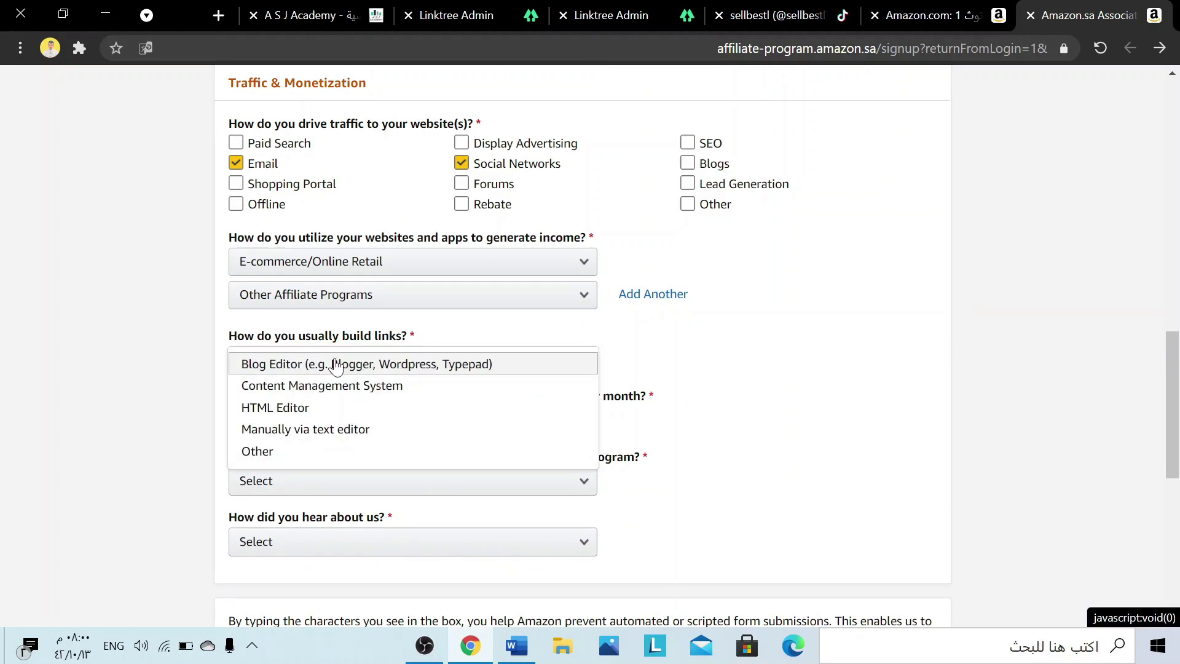
left_click(387, 364)
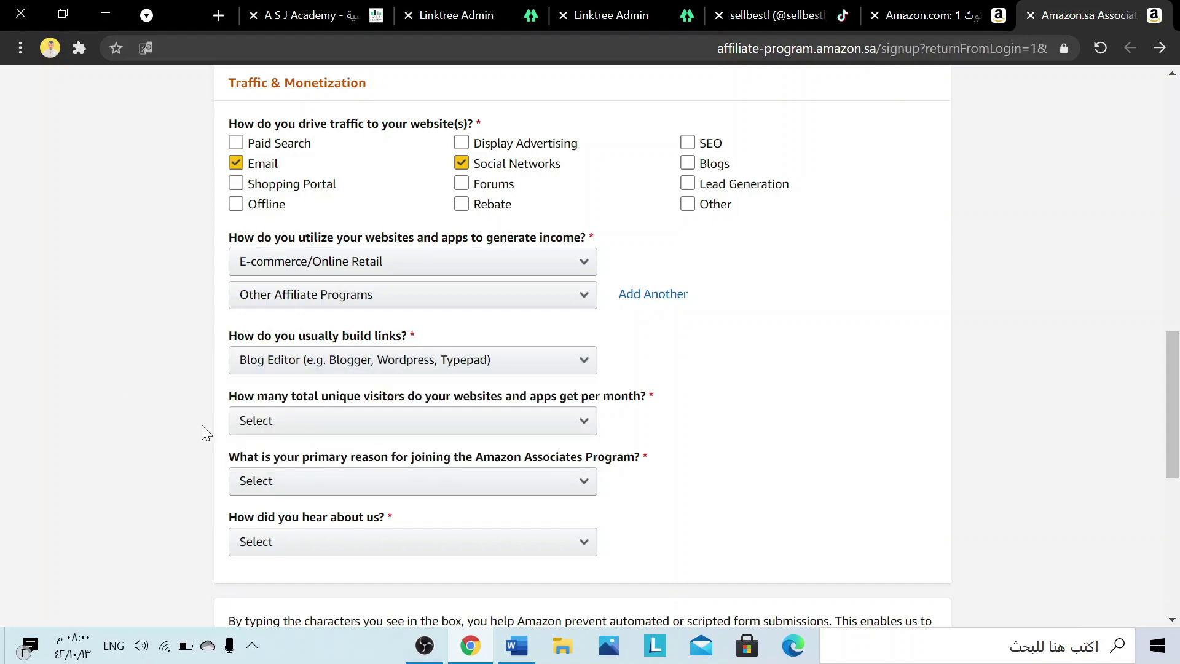
Set the monthly unique visitors to Less than 500 and the primary reason for joining to To monetize my site
left_click(279, 432)
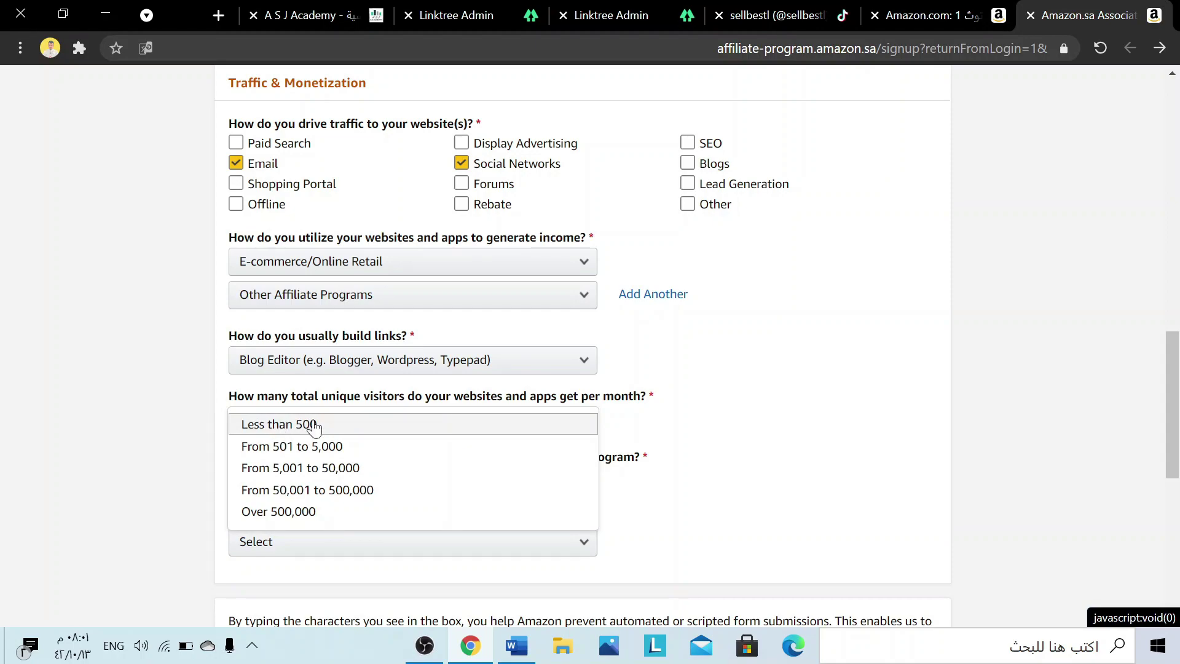
left_click(345, 430)
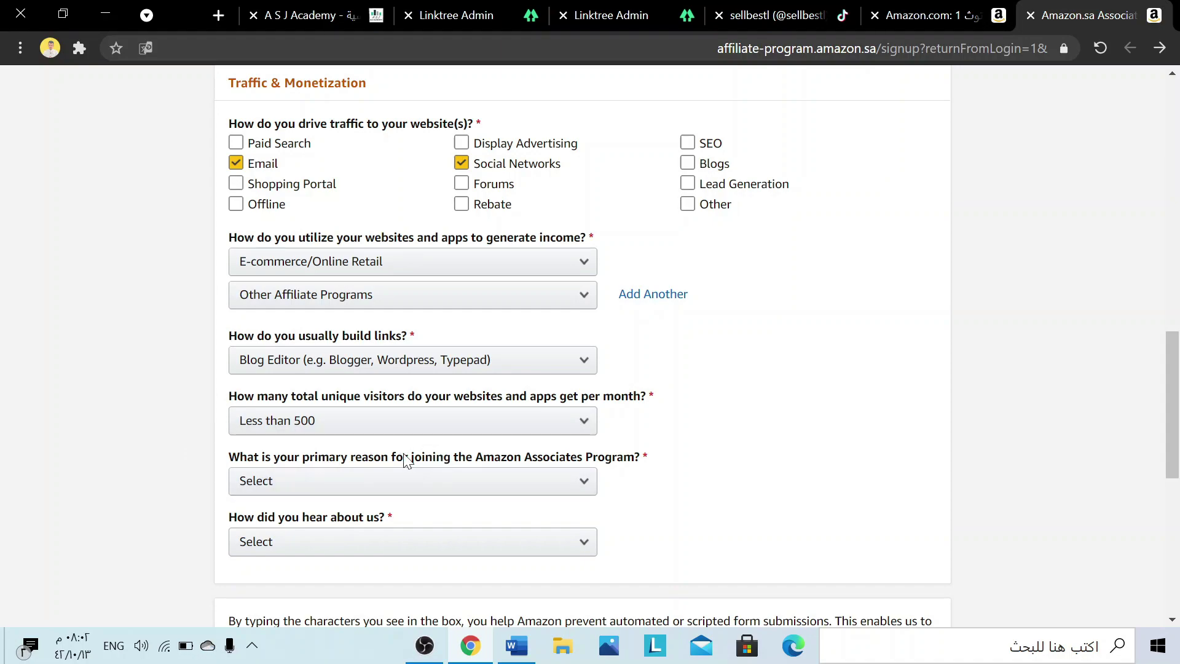
left_click(369, 485)
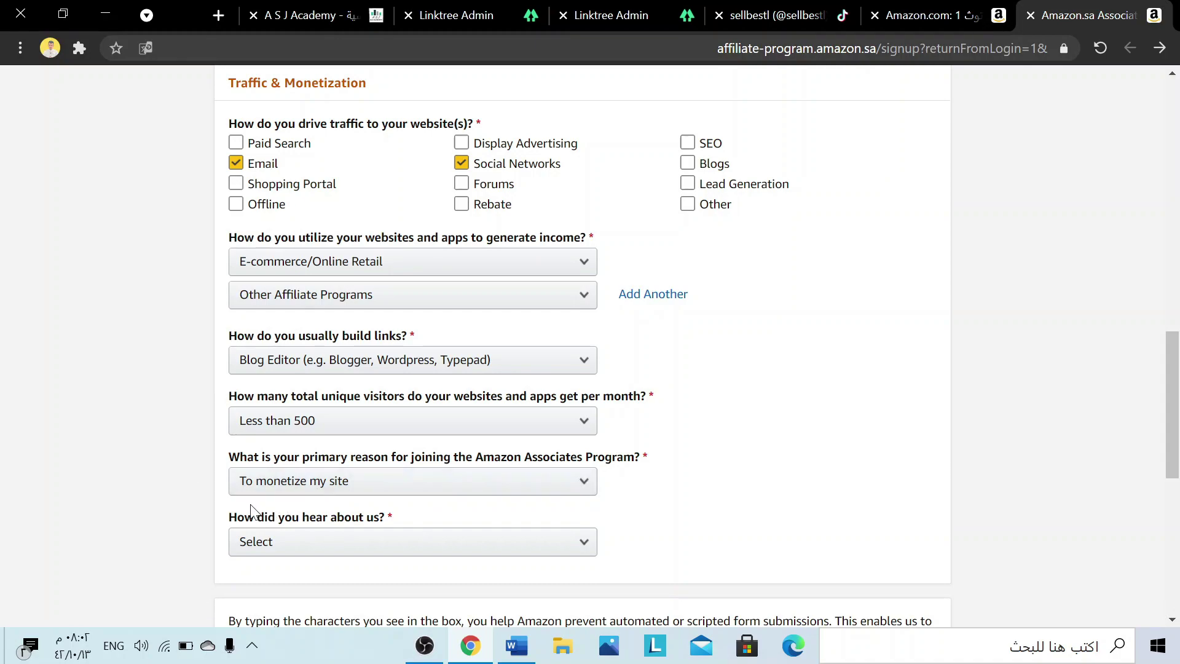
Set how you heard about the Associates Program to Online Search
scroll(252, 510, "down", 1)
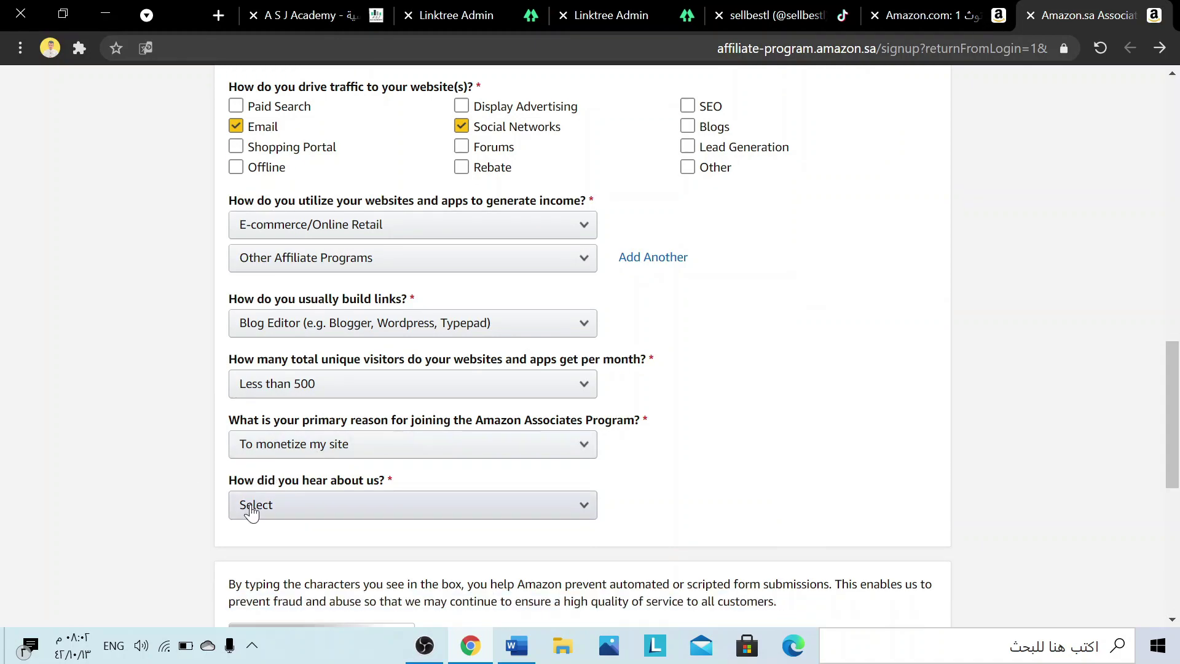
left_click(251, 510)
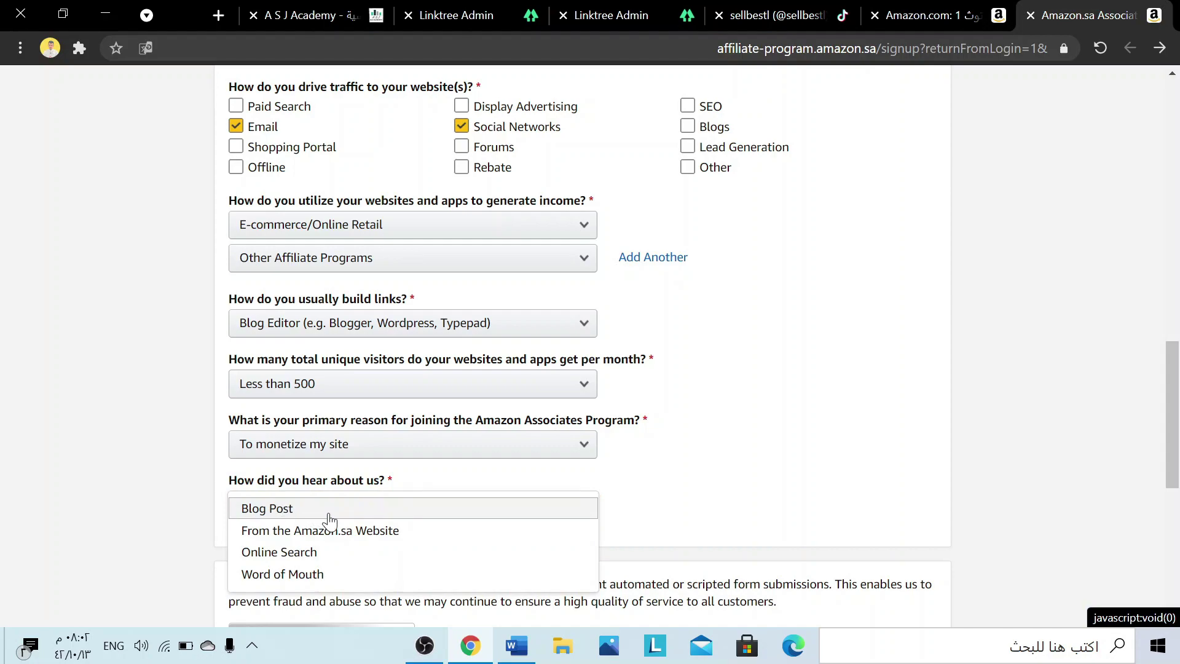
left_click(296, 552)
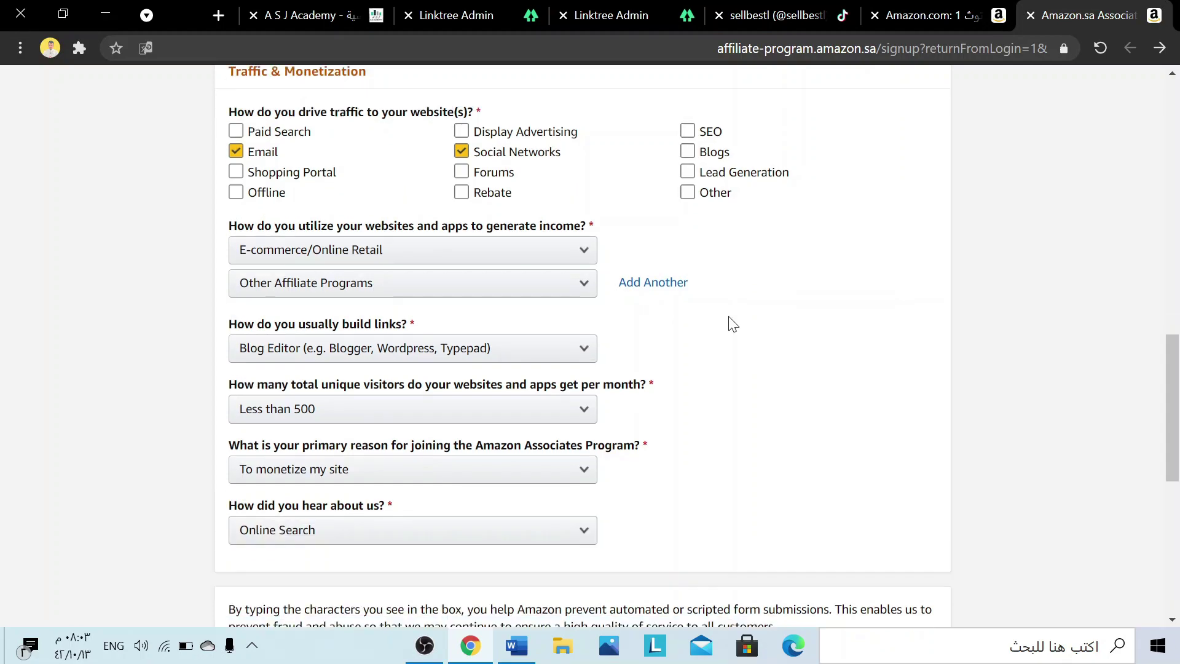
Enter the captcha characters from the verification image
scroll(728, 325, "down", 4)
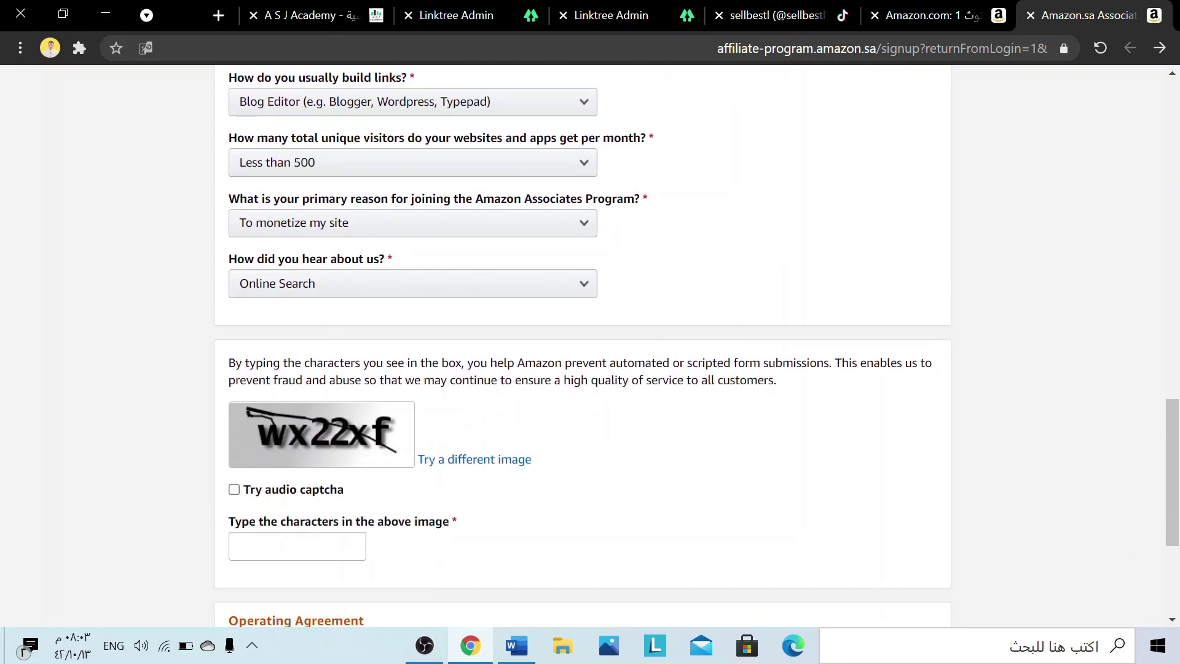
left_click(297, 546)
type("w")
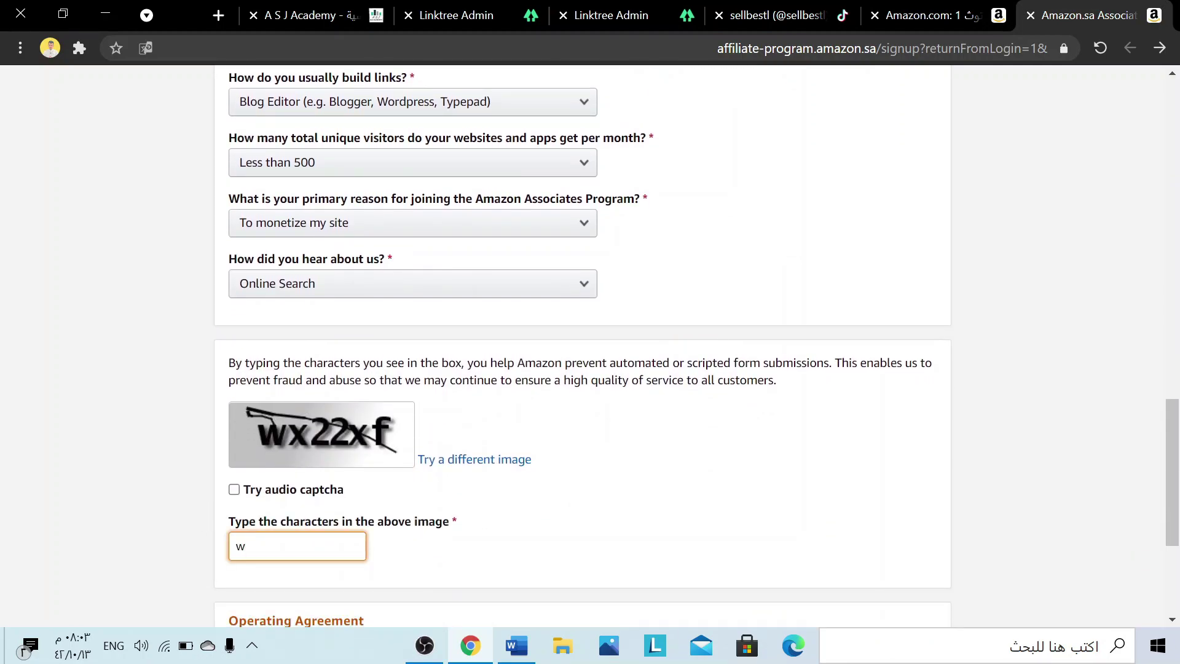
type("x22xf")
left_click(663, 535)
Agree to the Associates Program Operating Agreement and finish the sign-up application
scroll(662, 534, "down", 2)
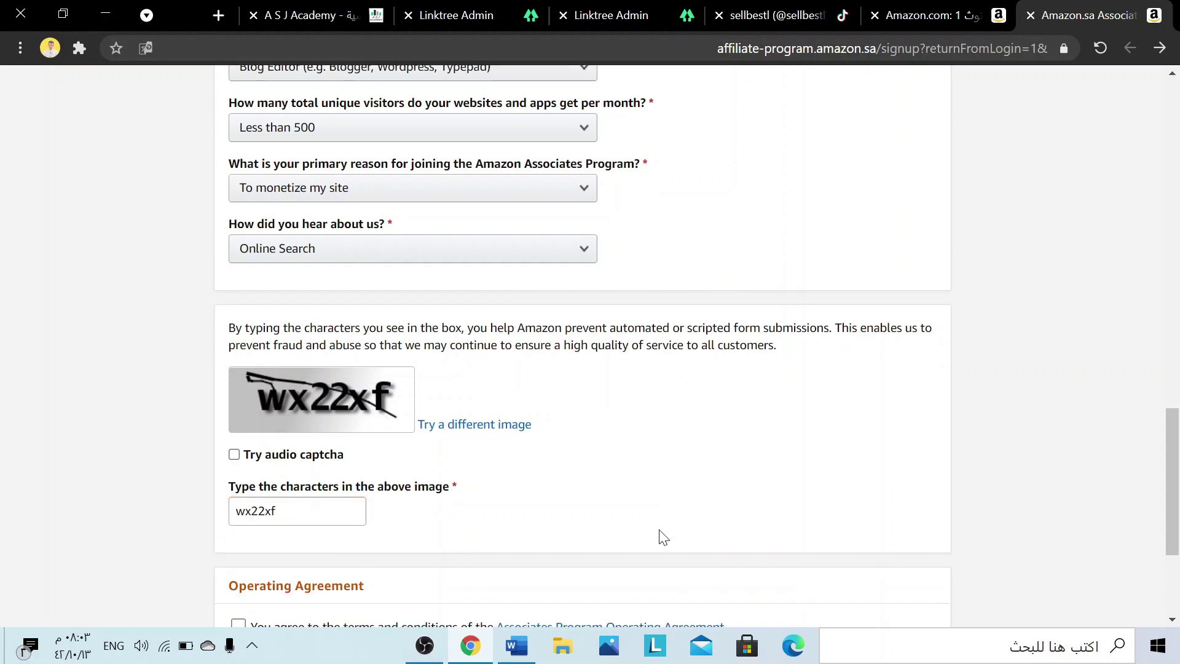
left_click(238, 513)
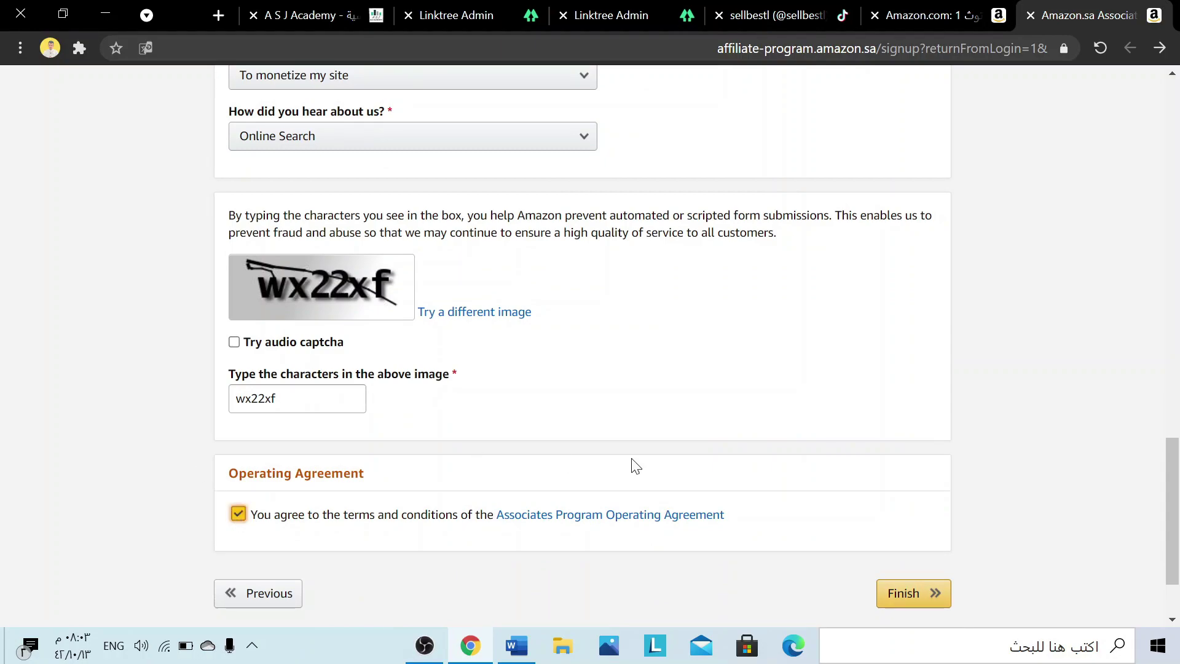
left_click(908, 595)
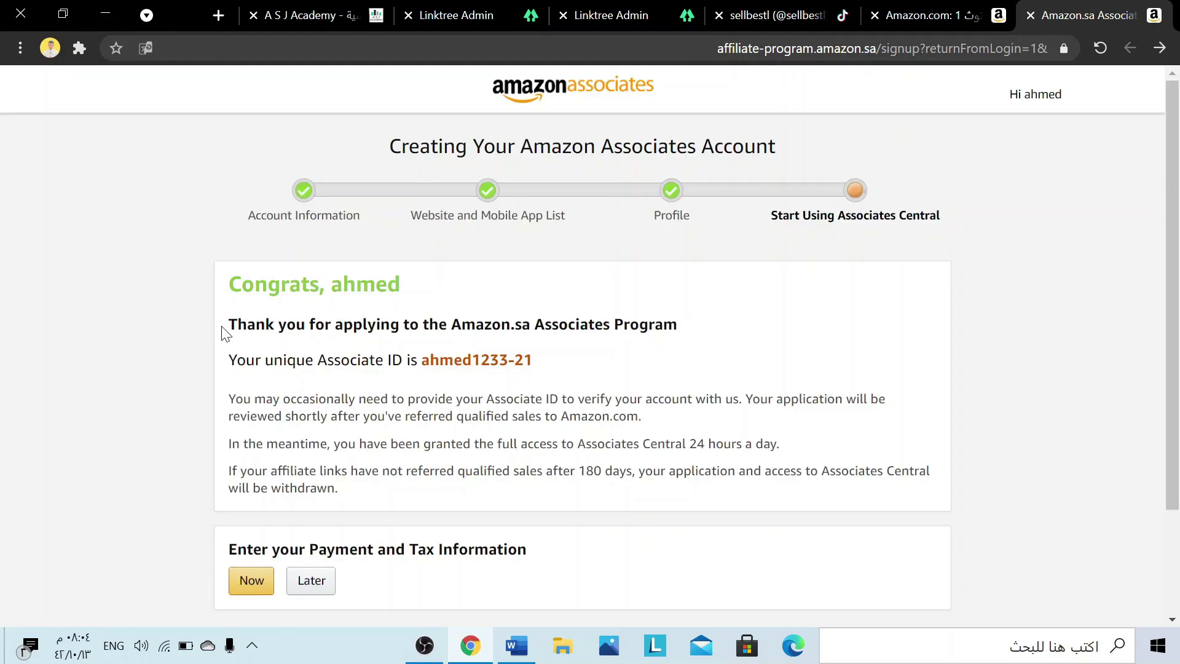
Review the application confirmation, postpone the payment and tax information, and dismiss the Associates Central introduction overlay
left_click_drag(224, 332, 727, 468)
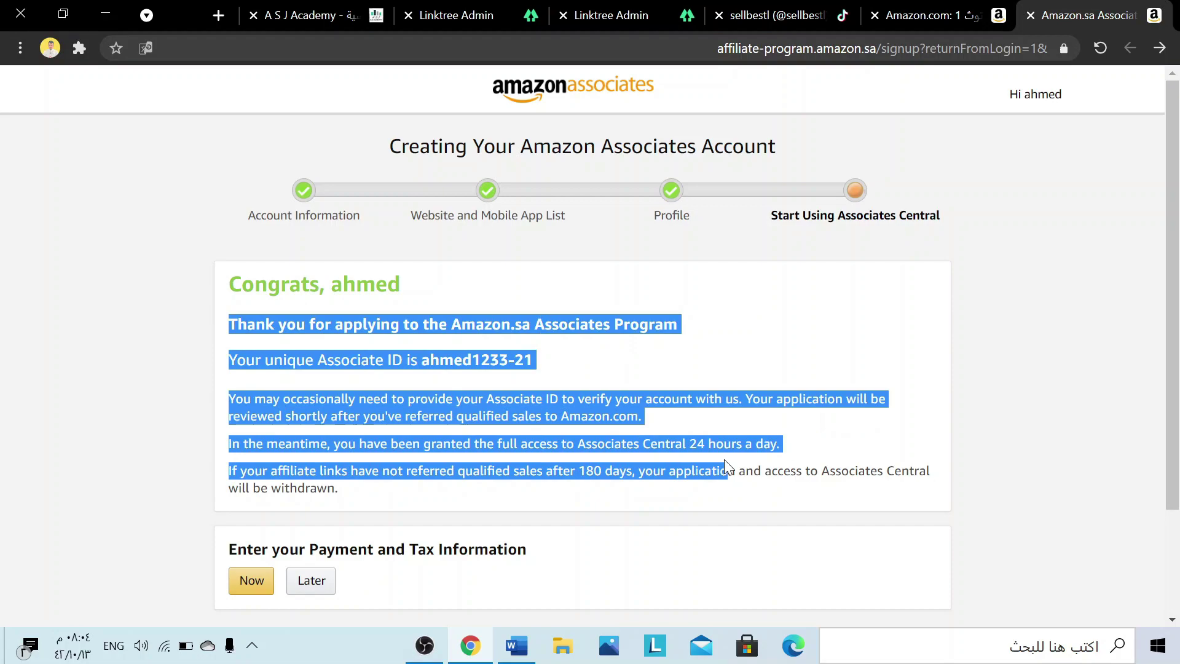
left_click(724, 461)
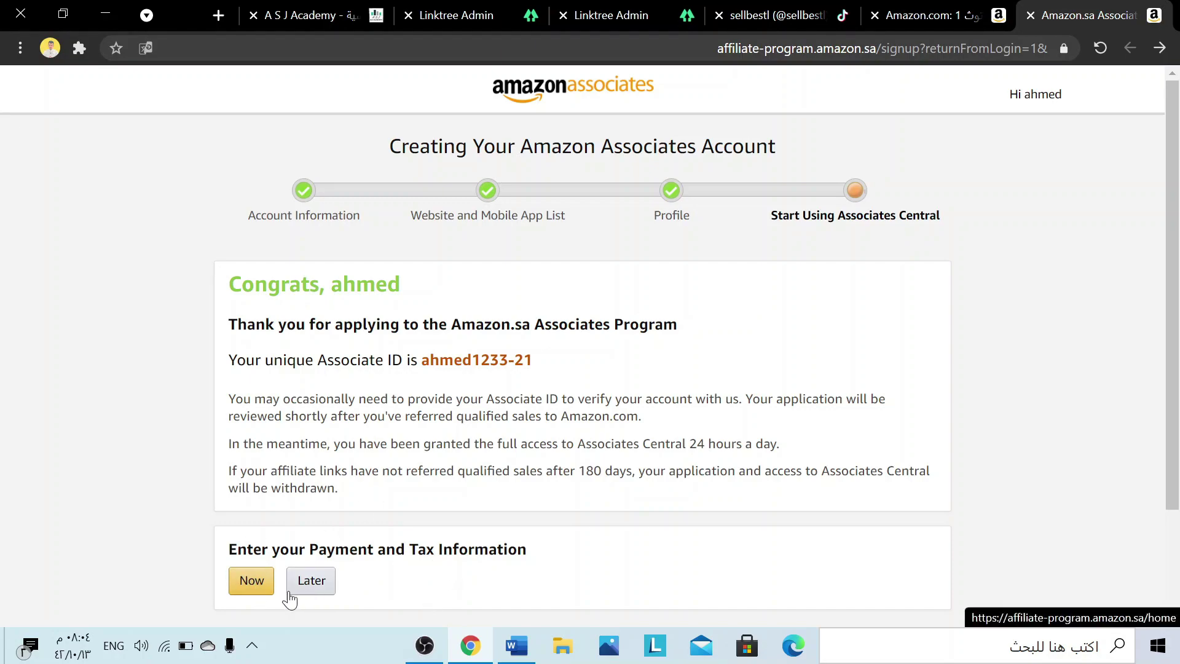
left_click(307, 593)
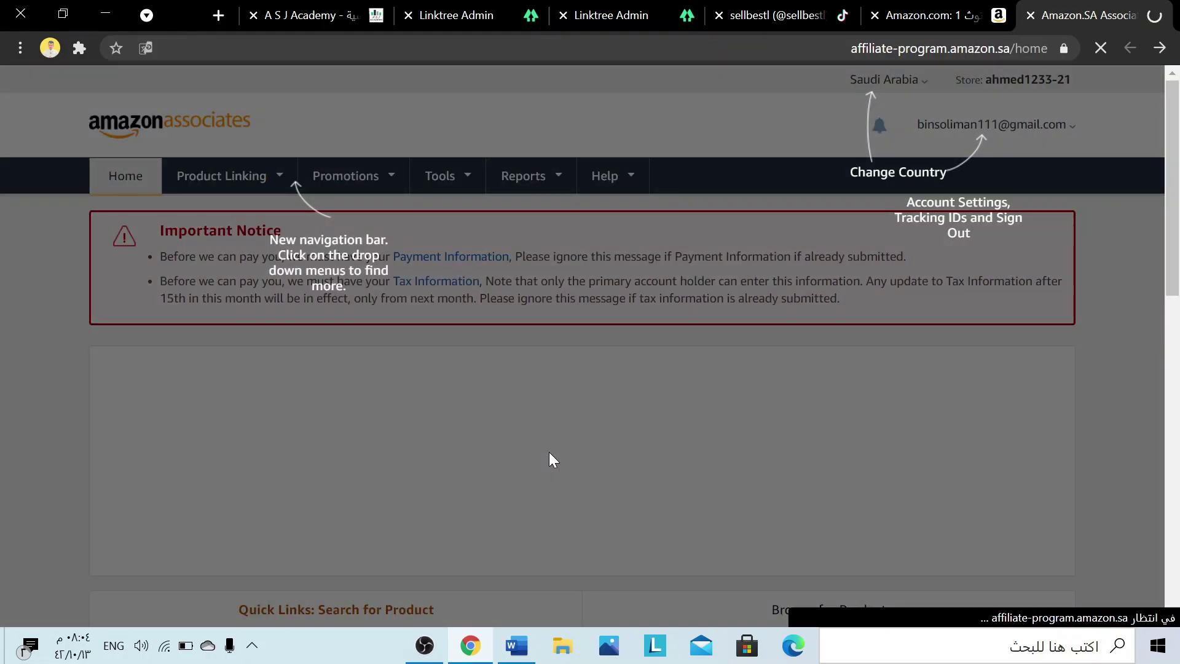
left_click(646, 441)
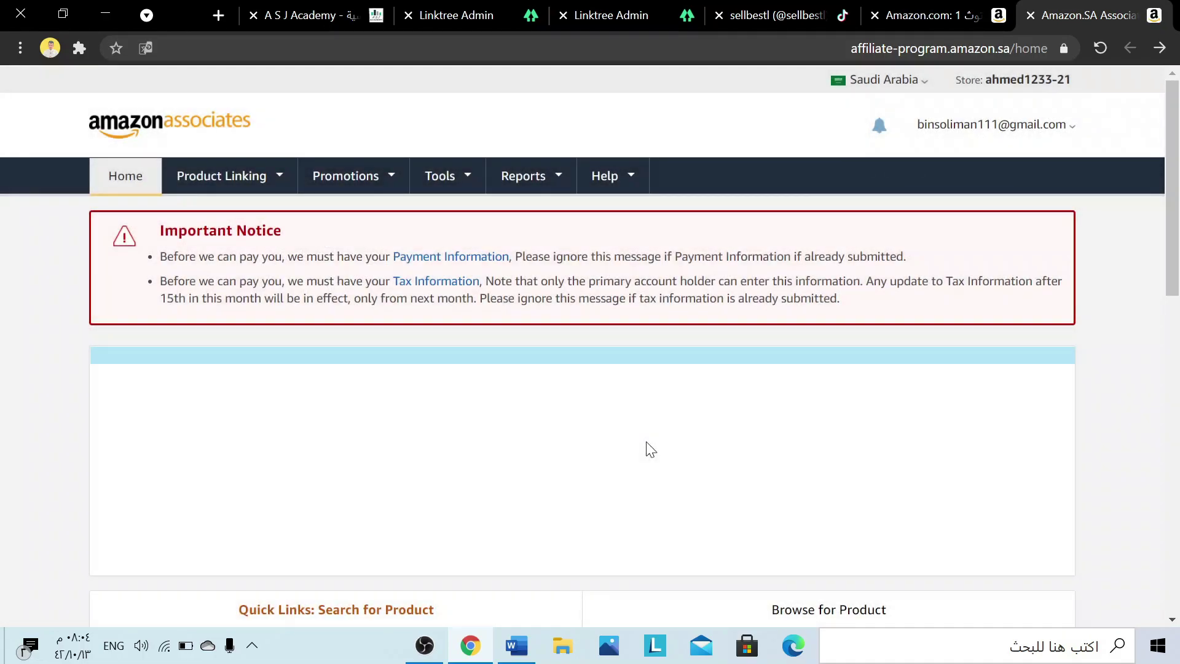
Look over the Associates Central home page and open the Payment Information page from the Important Notice
scroll(651, 449, "down", 2)
scroll(674, 395, "up", 1)
scroll(676, 397, "down", 1)
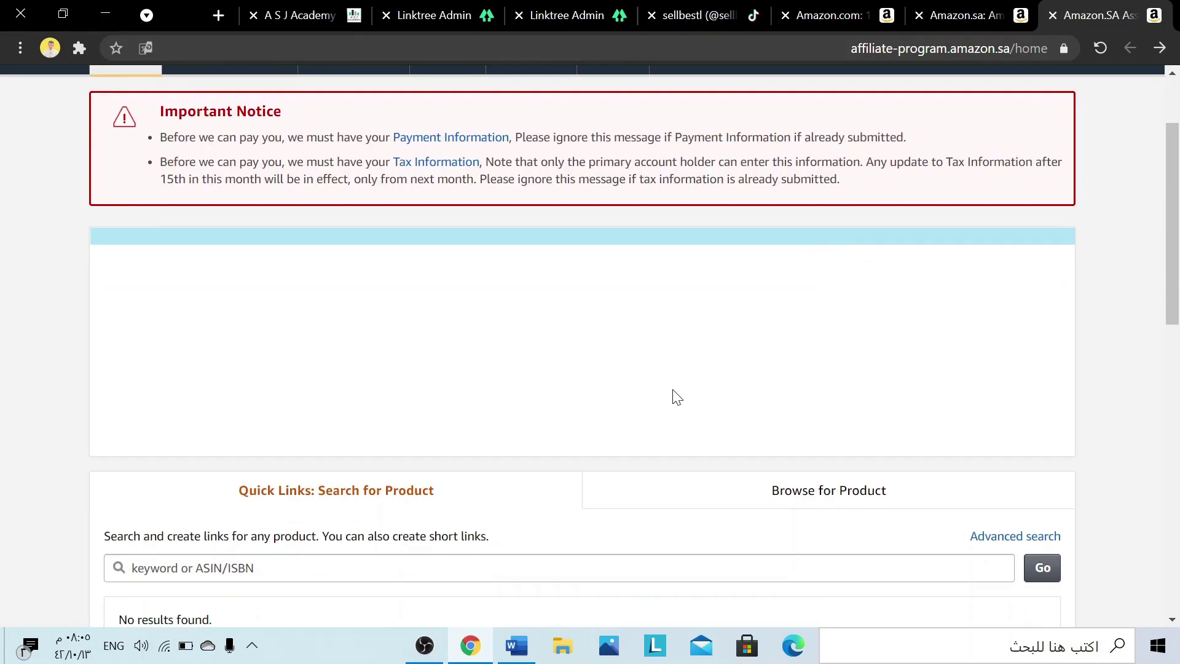
scroll(677, 397, "up", 1)
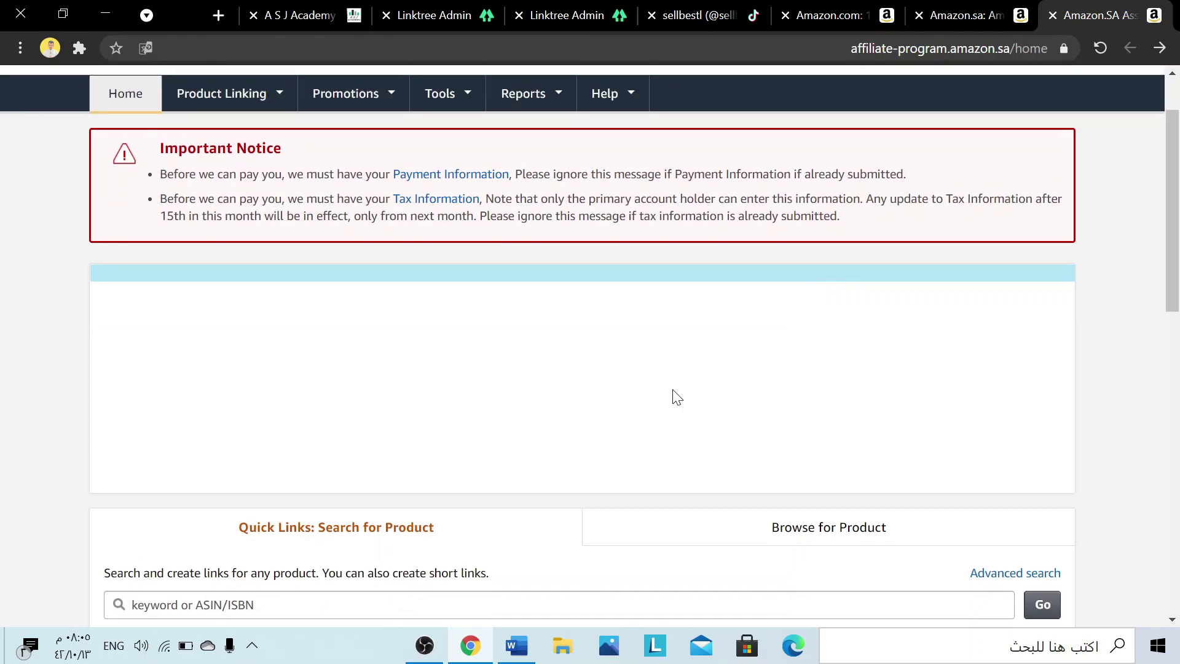
scroll(676, 397, "down", 1)
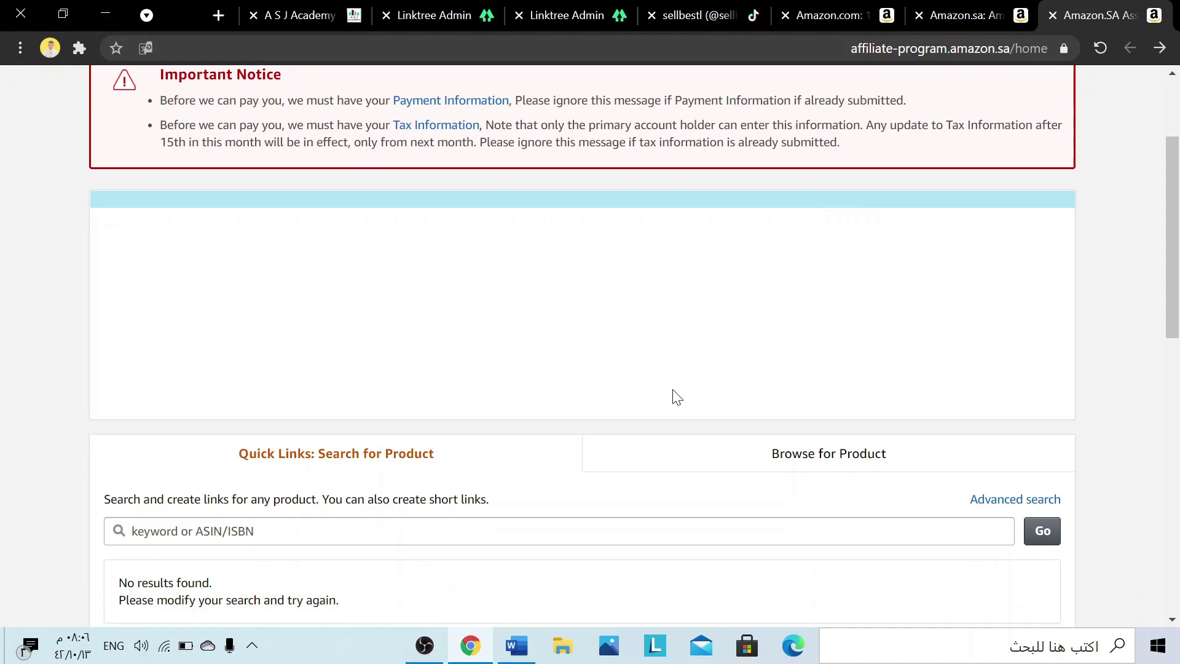
scroll(677, 397, "up", 3)
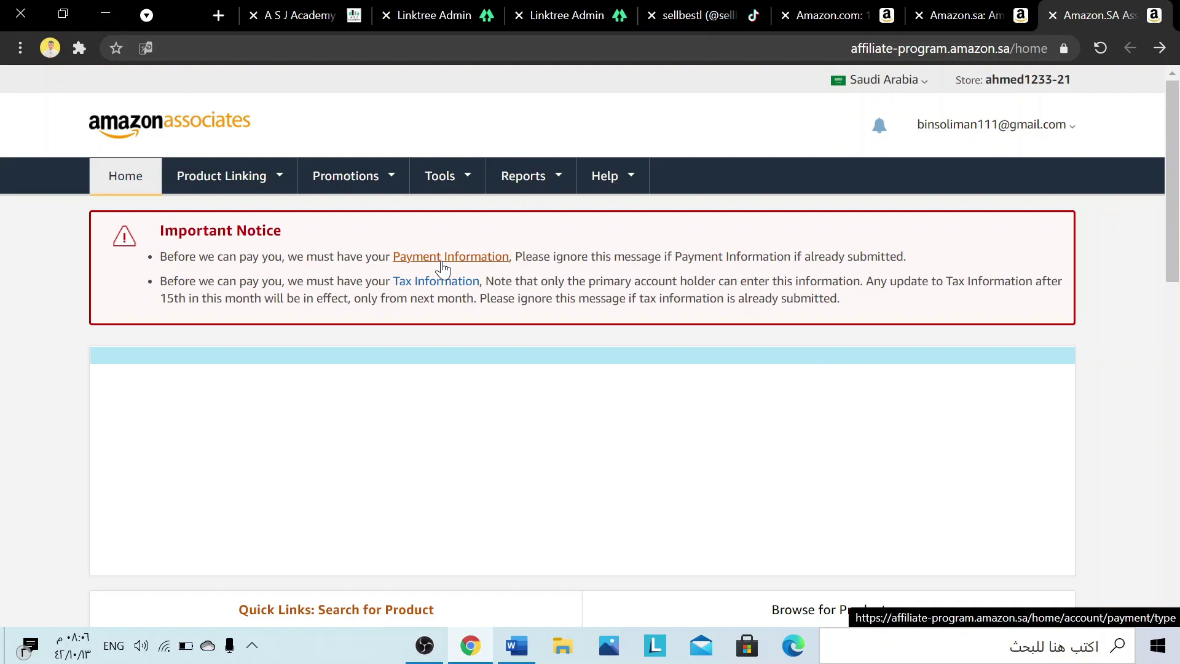
left_click(441, 261)
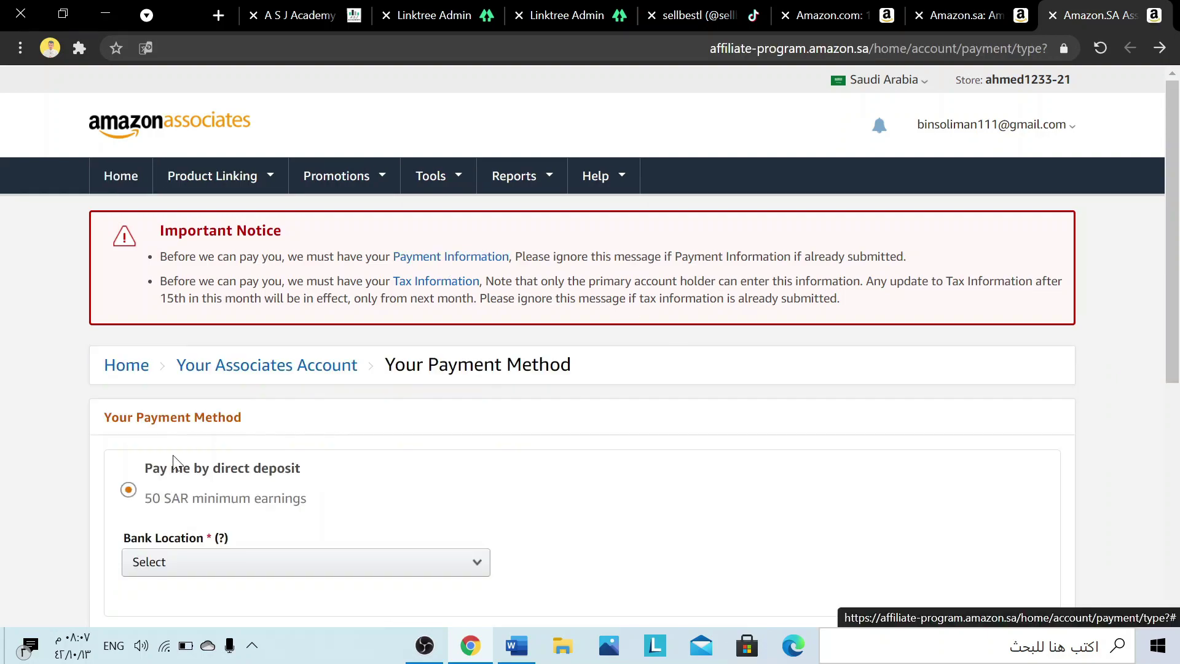
Choose payment by direct deposit and set the bank location to Saudi Arabia
scroll(174, 461, "down", 1)
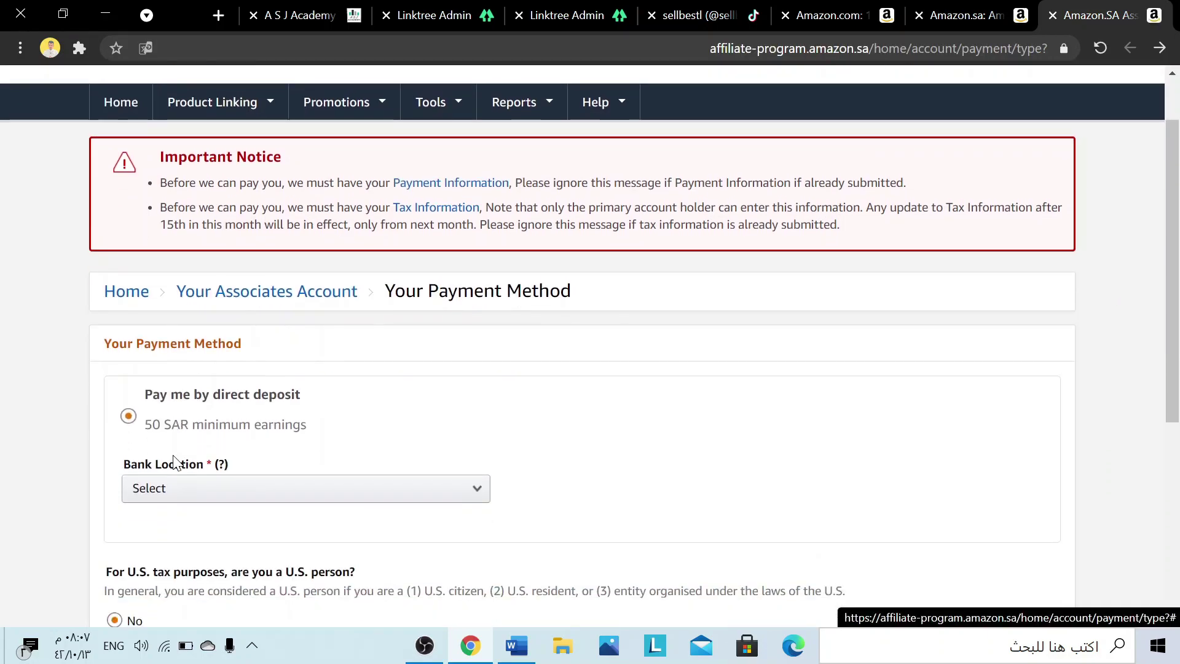
left_click(131, 422)
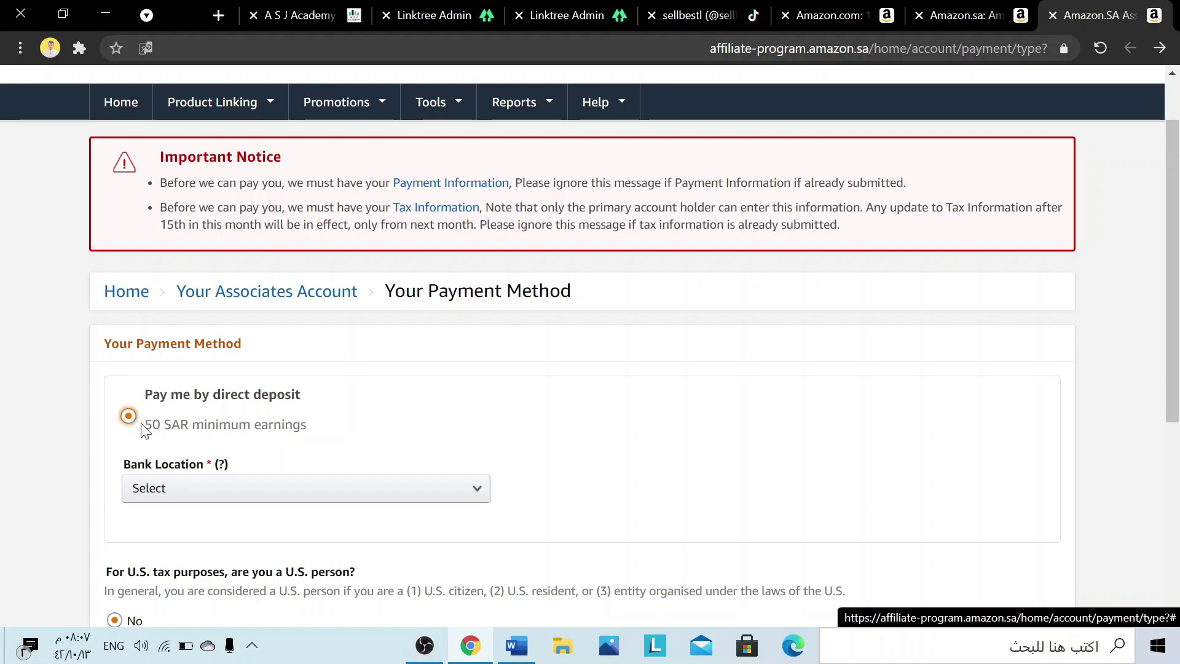
left_click(236, 499)
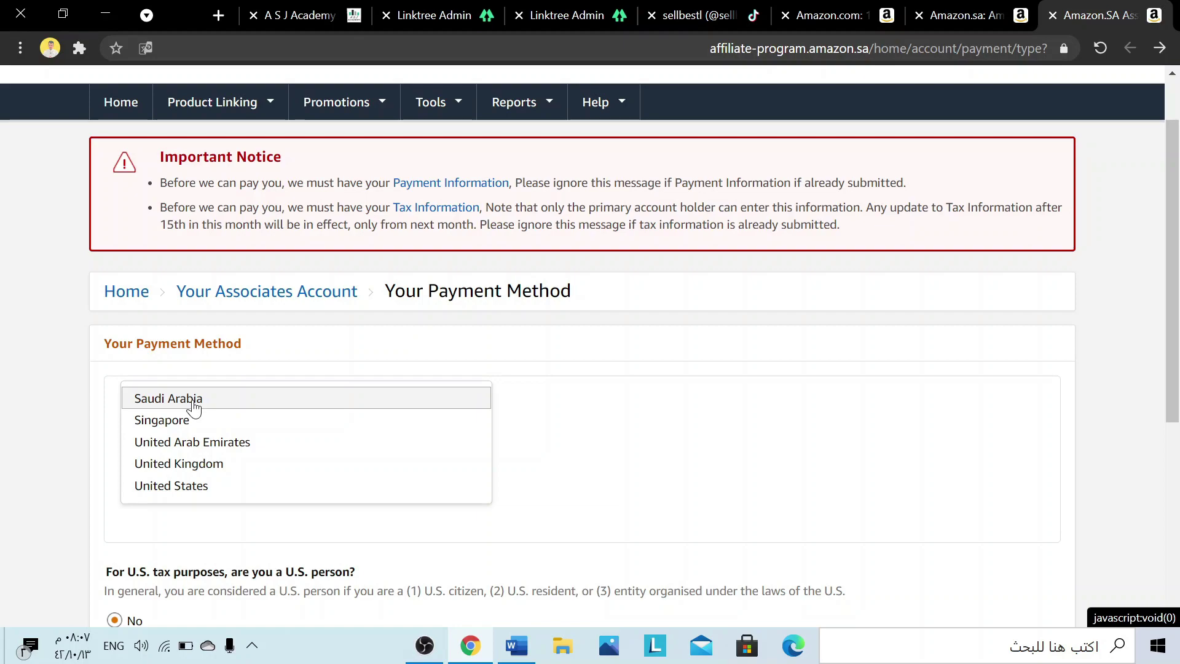
left_click(194, 406)
Examine the direct deposit form's bank account fields, minimum earnings and U.S. tax question on the Your Payment Method page
scroll(412, 439, "down", 2)
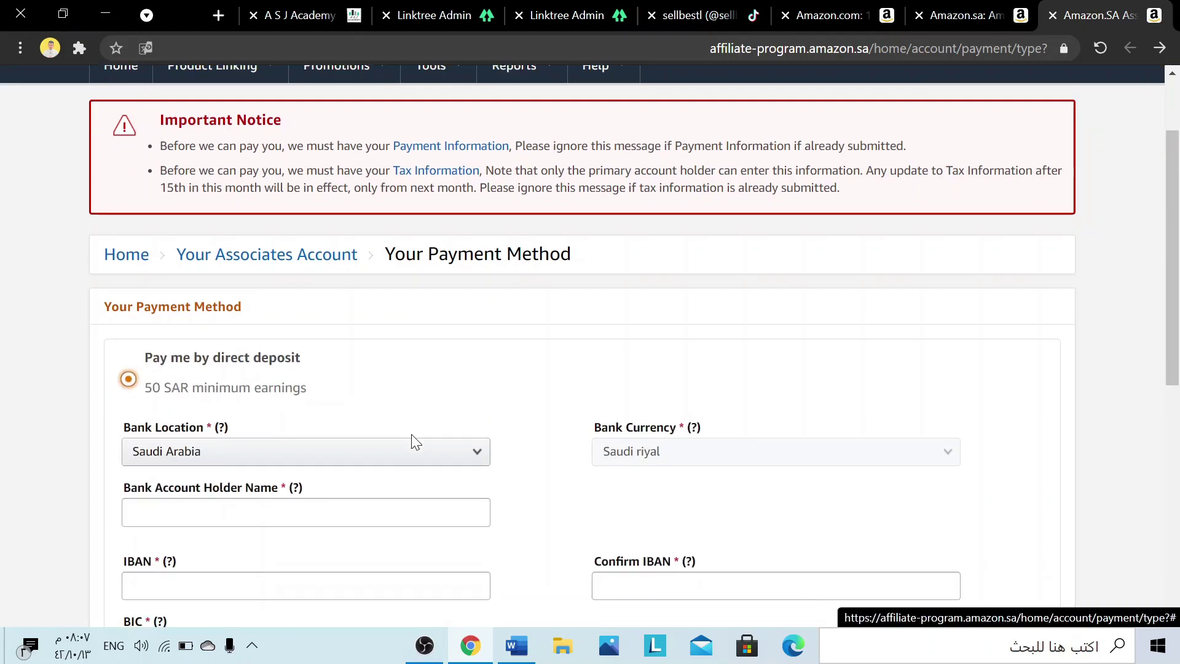
scroll(414, 441, "down", 2)
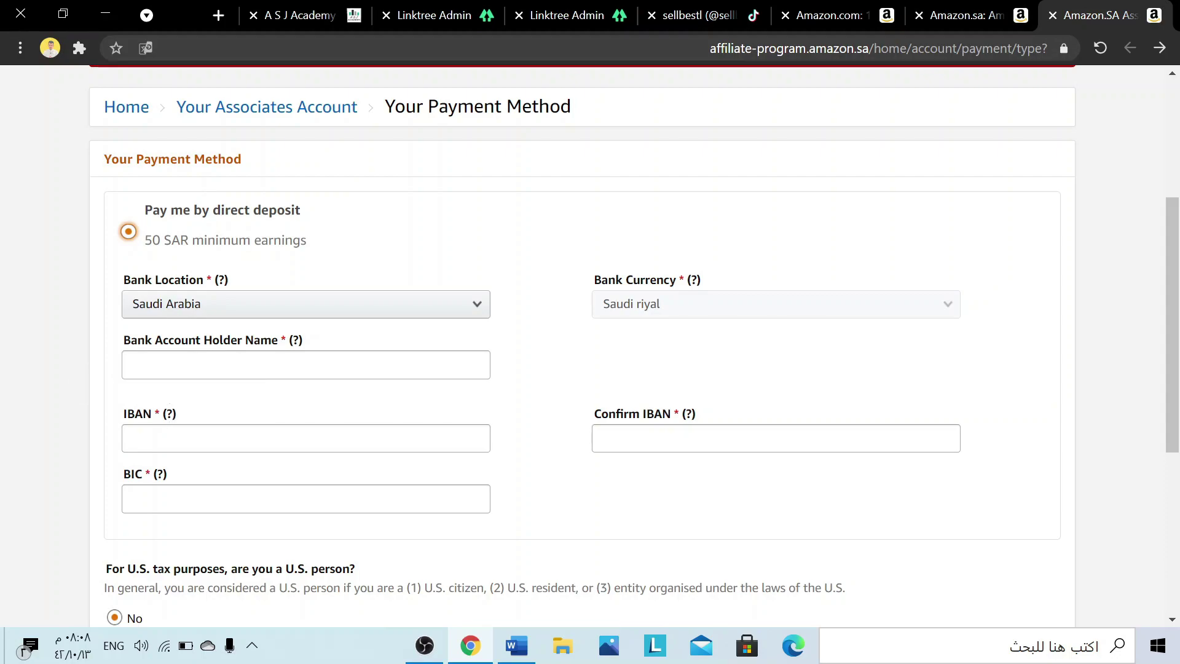
left_click(523, 458)
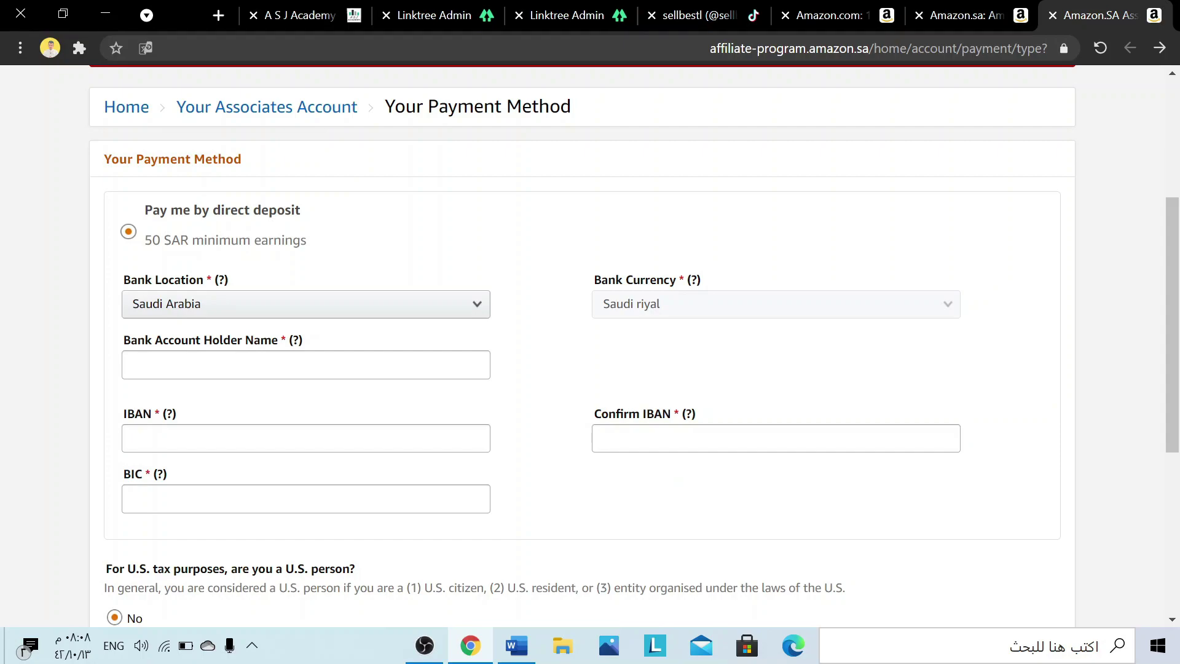
scroll(682, 445, "down", 1)
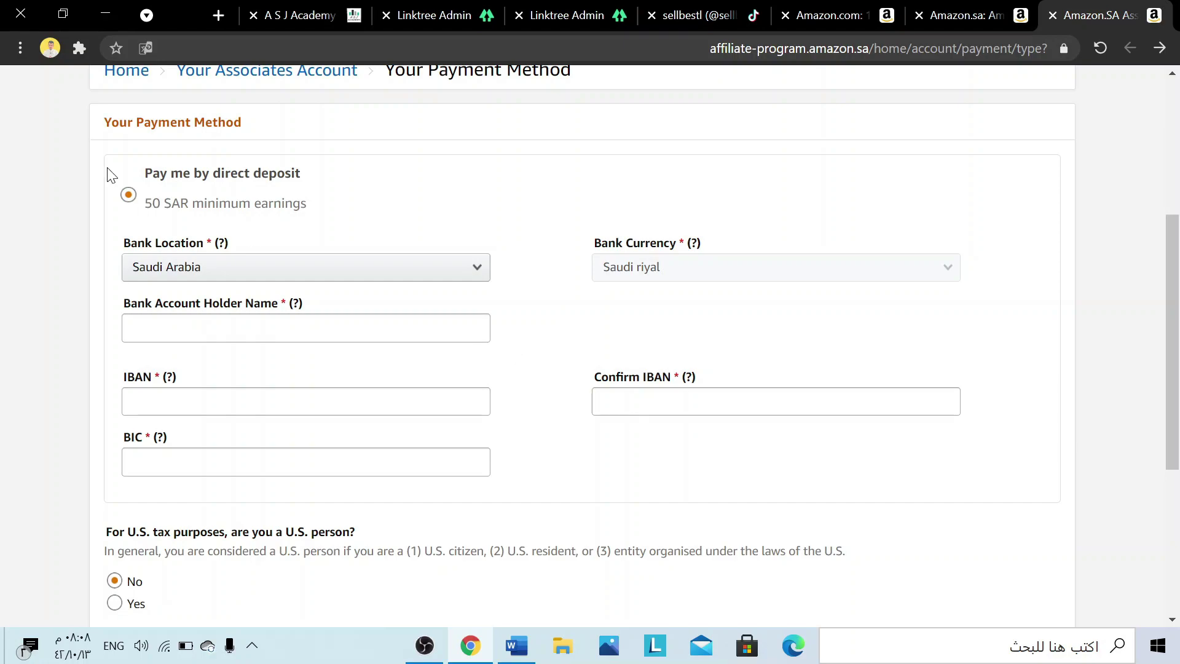
left_click(161, 209)
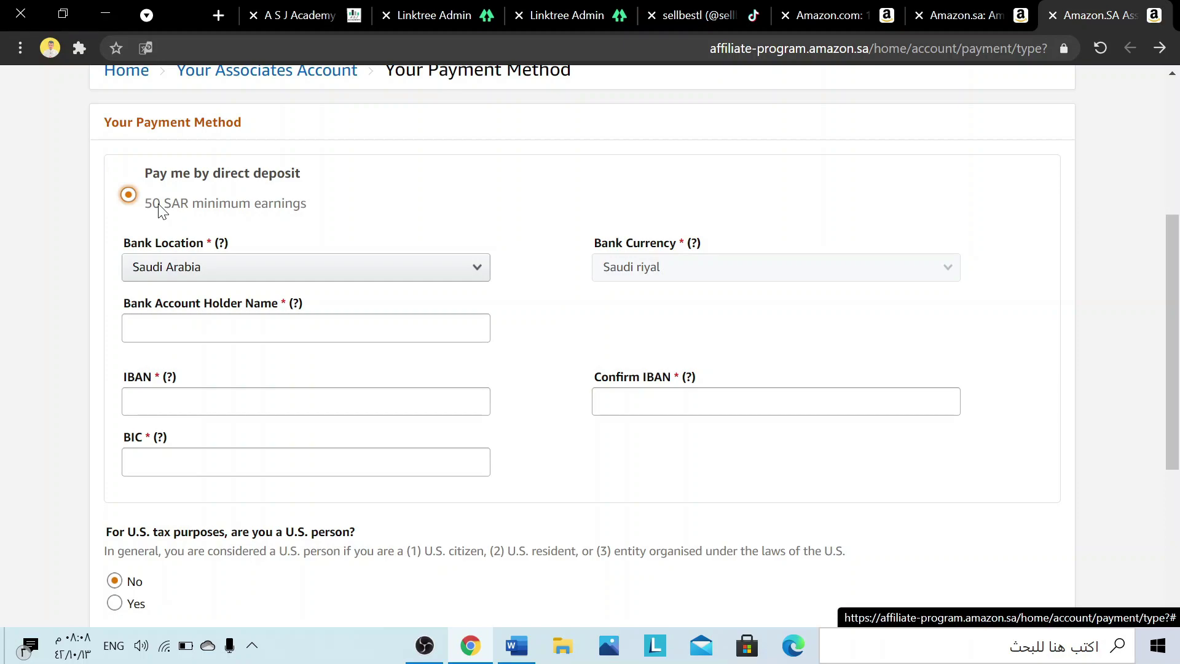
scroll(578, 457, "up", 3)
scroll(577, 458, "down", 3)
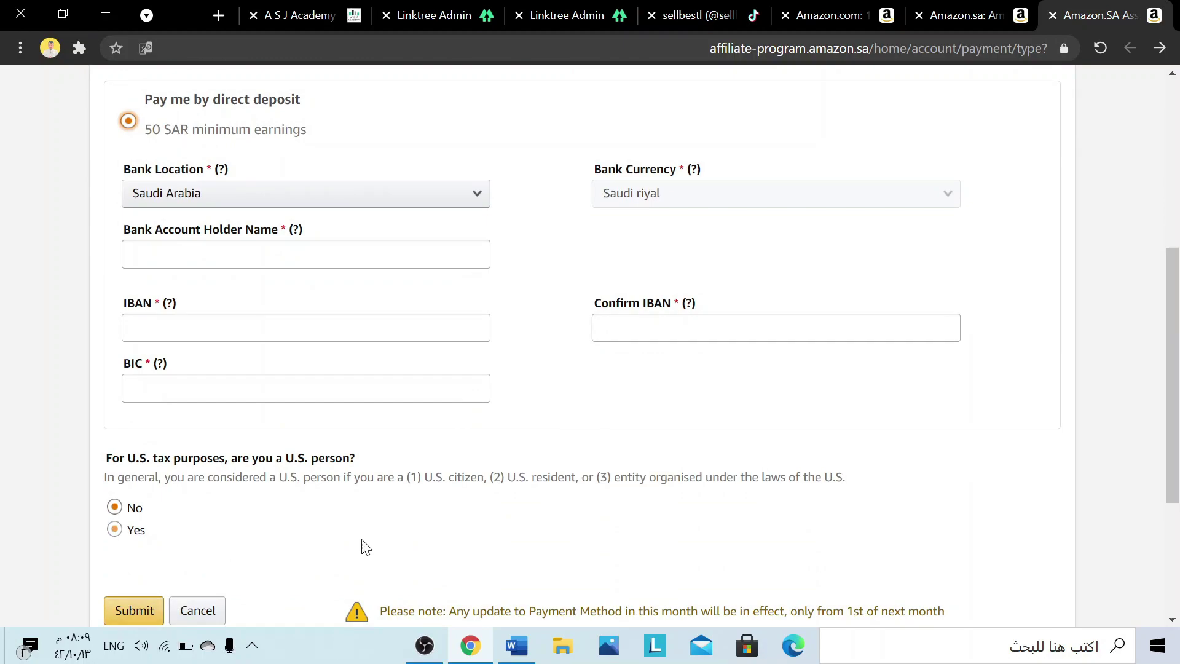
scroll(366, 547, "up", 3)
mouse_move(197, 305)
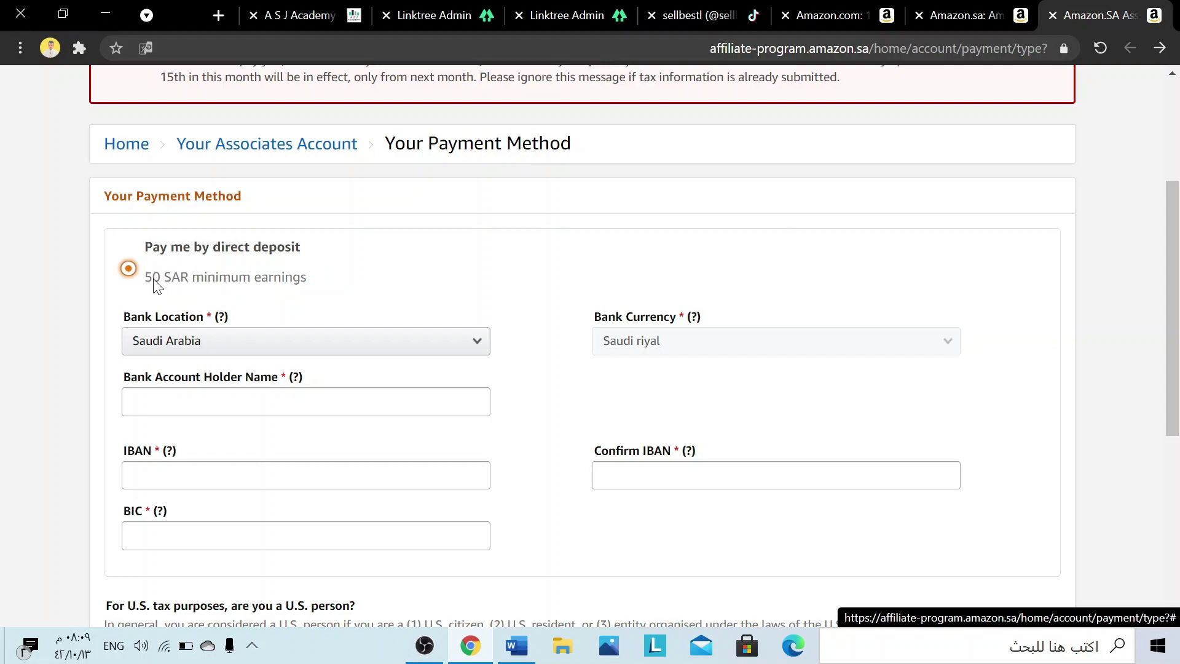
scroll(156, 286, "up", 5)
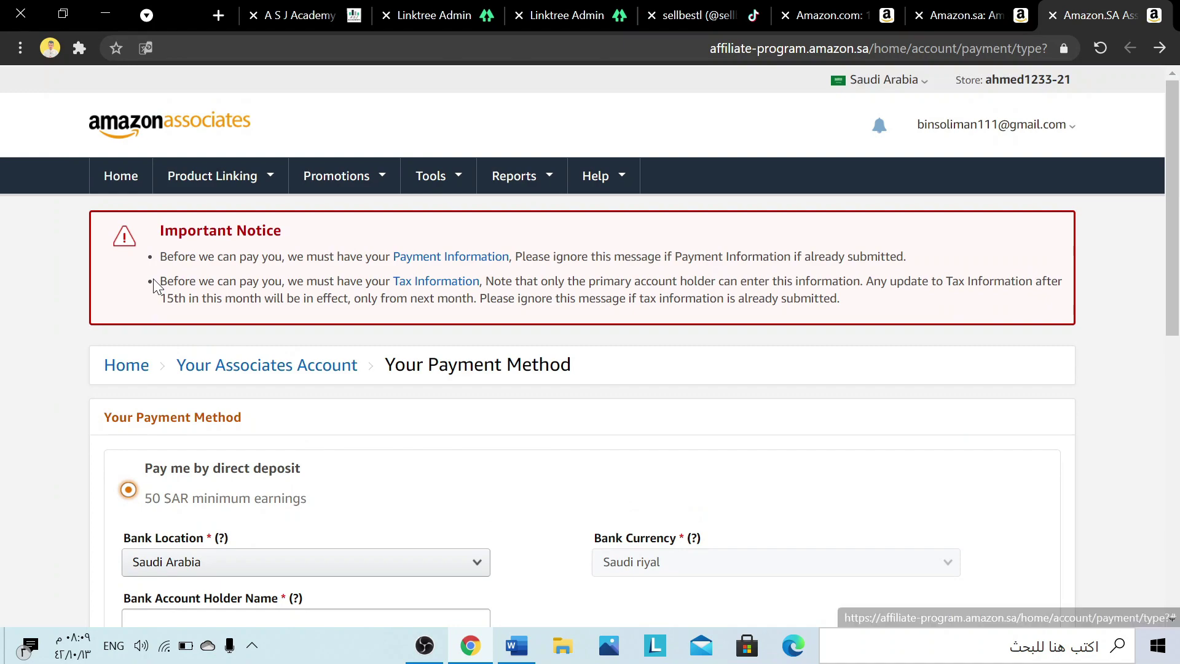
Leave the payment method page for the Associates home page and switch to the open Amazon.sa Prime page
key("alt+Left")
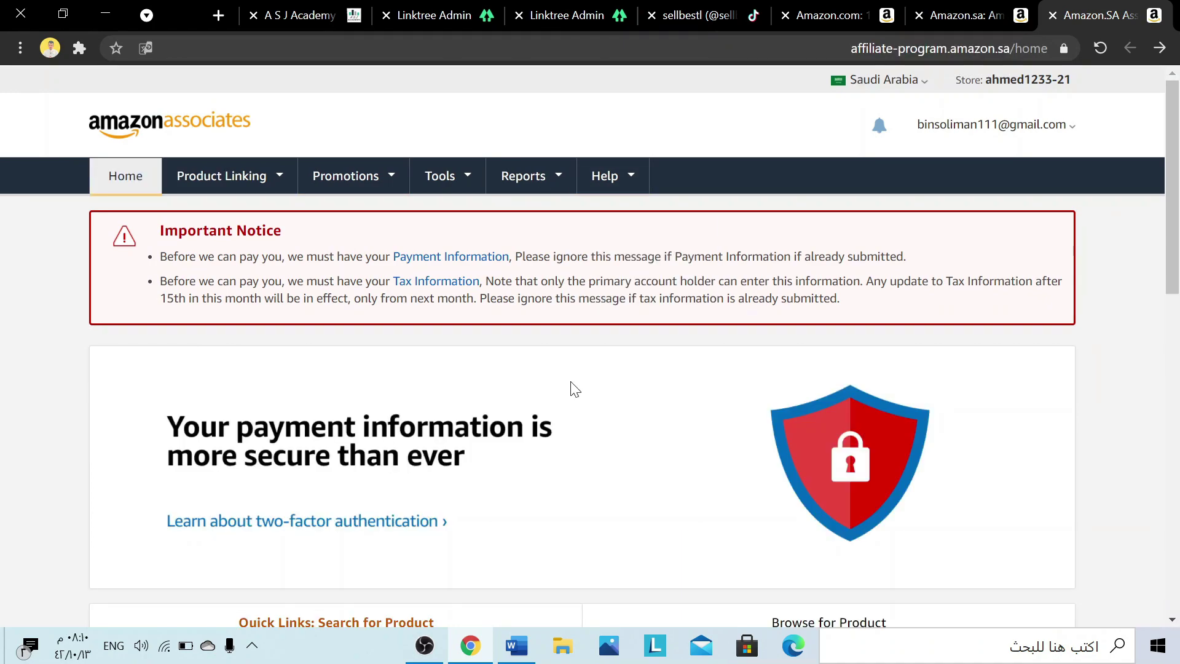
scroll(570, 389, "down", 1)
scroll(571, 390, "up", 2)
left_click(953, 11)
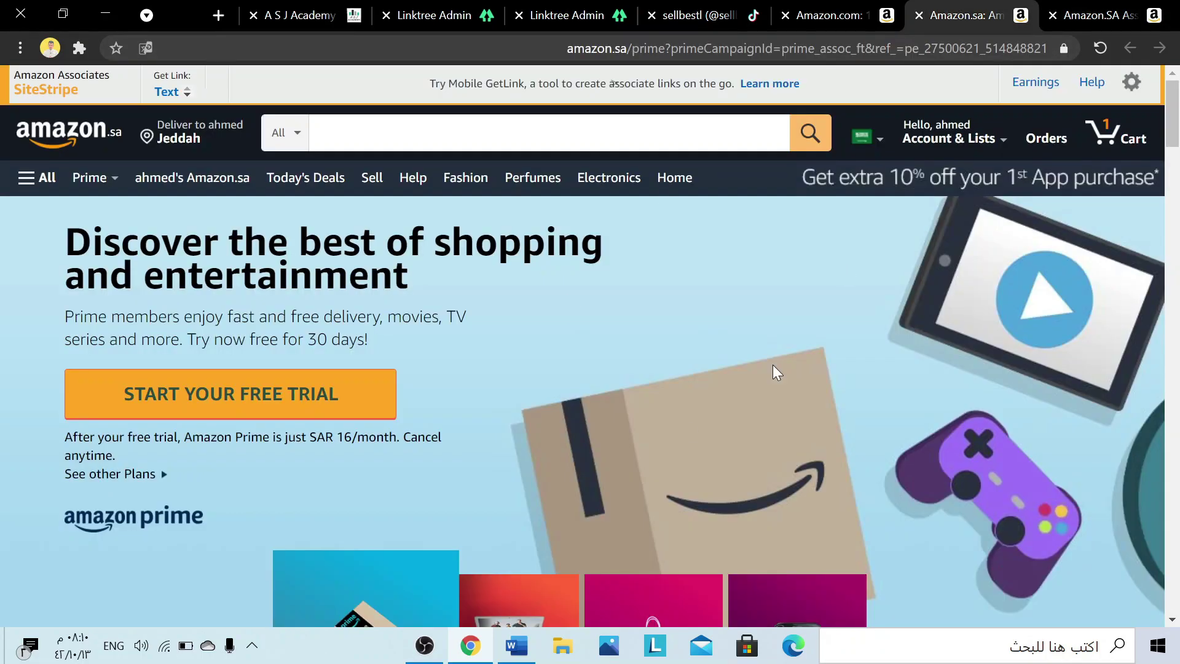